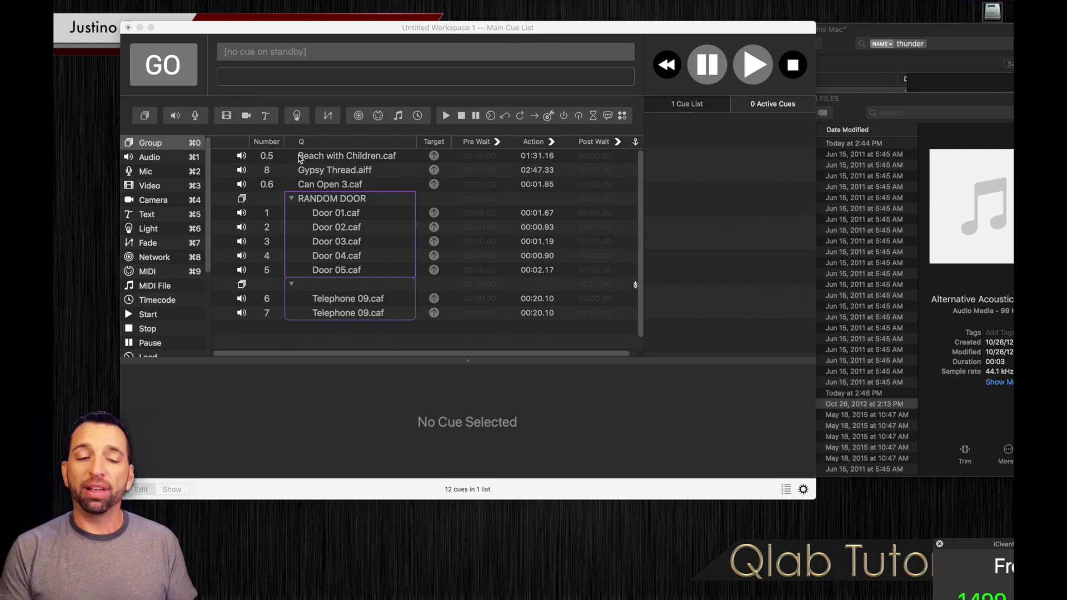
Select the Beach with Children cue and fire it with GO
{"action": "left_click", "coordinate": [328, 161]}
{"action": "left_click", "coordinate": [328, 160]}
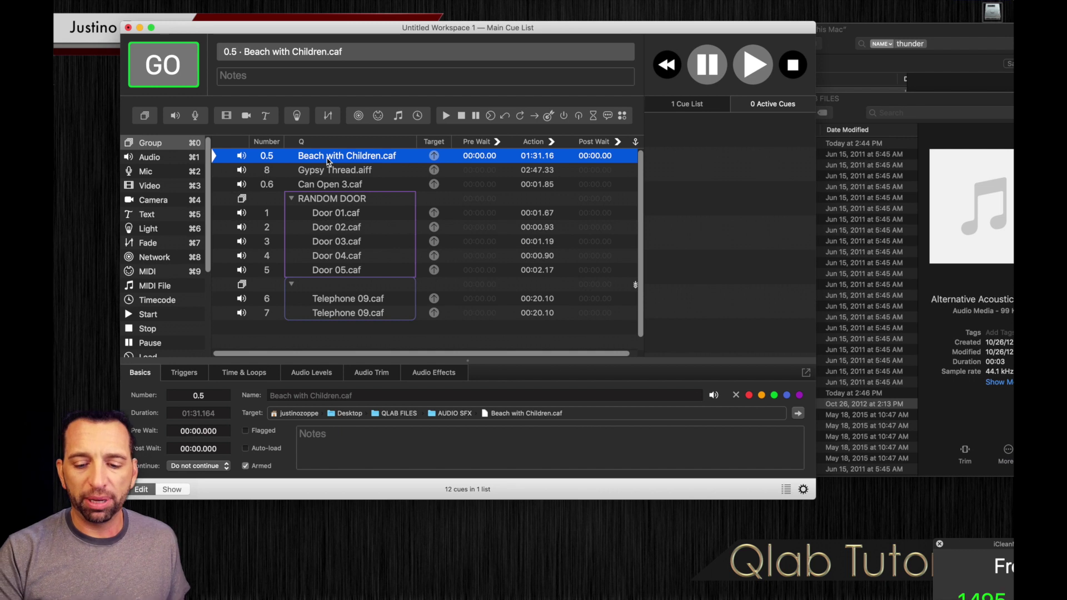
{"action": "key", "text": "space"}
Adjust the computer's playback volume and select the Can Open 3 cue
{"action": "key", "text": "XF86AudioRaiseVolume"}
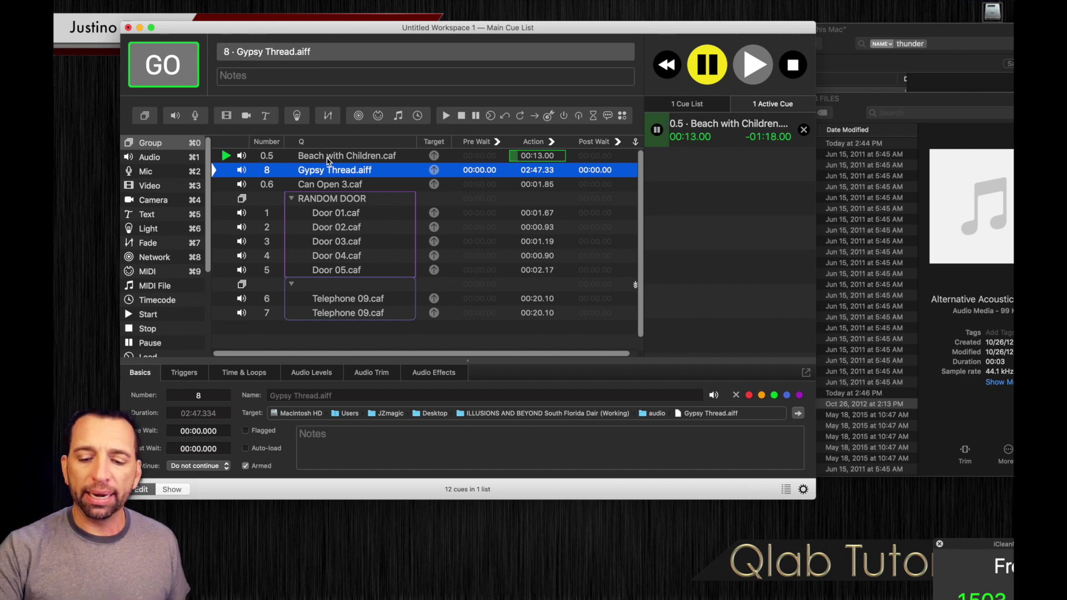
{"action": "key", "text": "XF86AudioLowerVolume"}
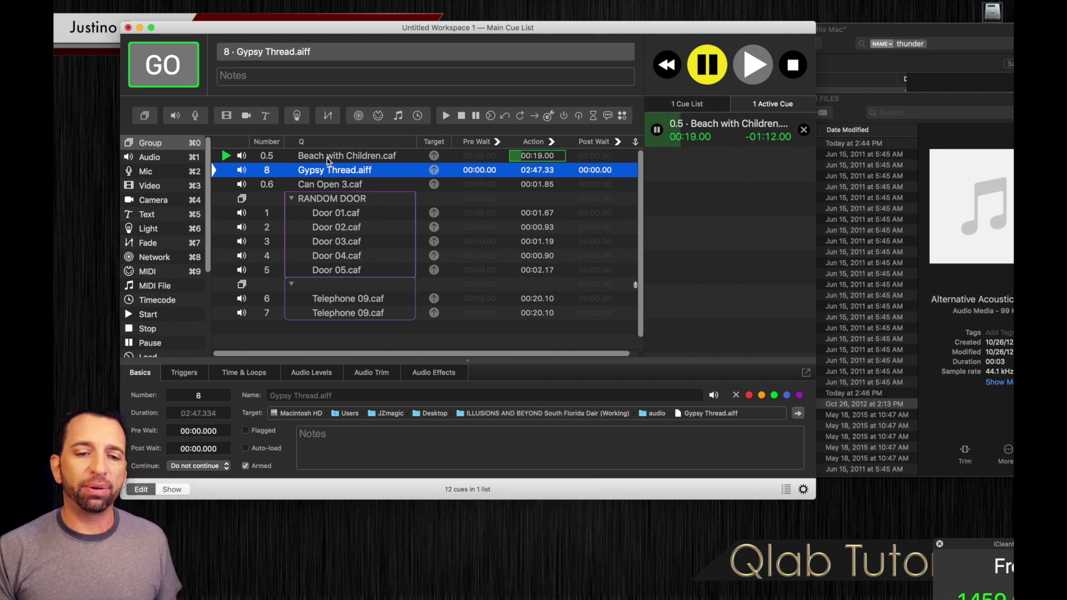
{"action": "left_click", "coordinate": [323, 184]}
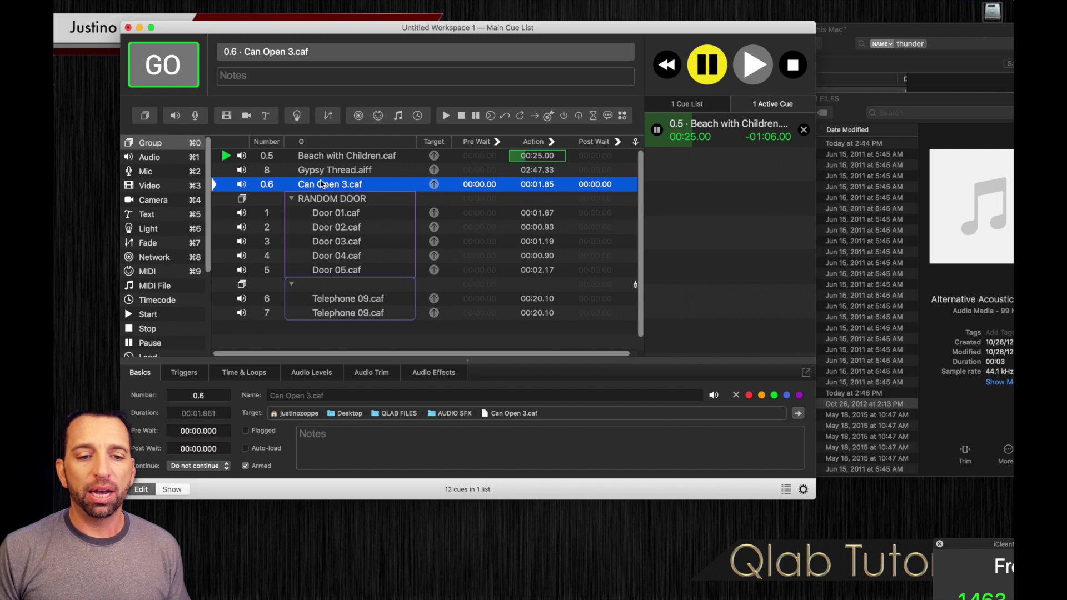
Move Can Open 3 above Gypsy Thread and fire it
{"action": "mouse_move", "coordinate": [321, 184]}
{"action": "left_mouse_down"}
{"action": "mouse_move", "coordinate": [318, 176]}
{"action": "mouse_move", "coordinate": [333, 176]}
{"action": "left_mouse_up"}
{"action": "left_click", "coordinate": [332, 175]}
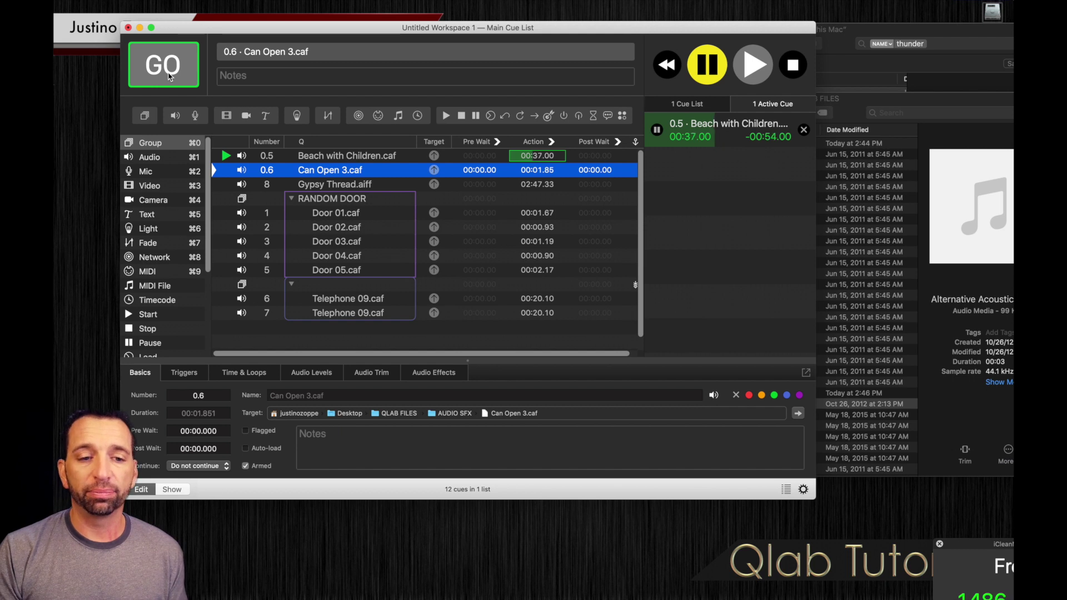
{"action": "left_click", "coordinate": [169, 77]}
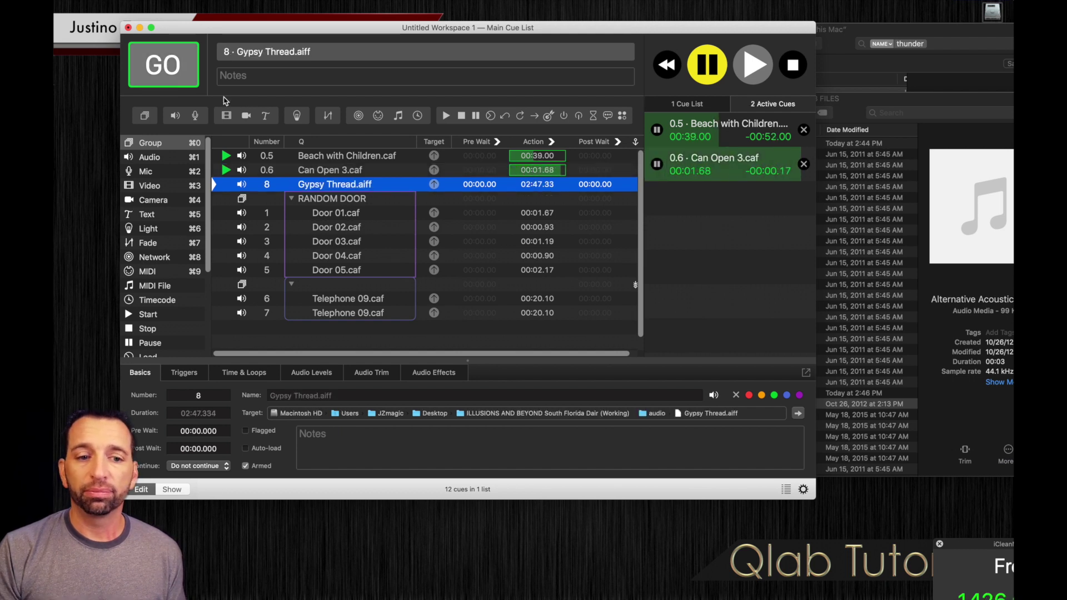
Fire Can Open 3 a second time, then stop all playback
{"action": "left_click", "coordinate": [307, 174]}
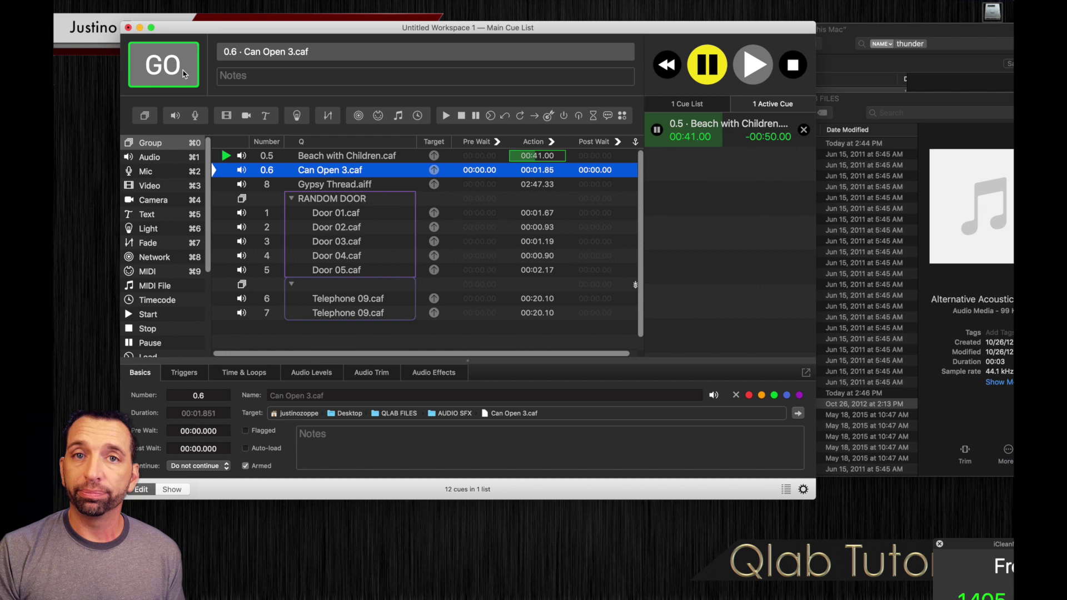
{"action": "left_click", "coordinate": [184, 73]}
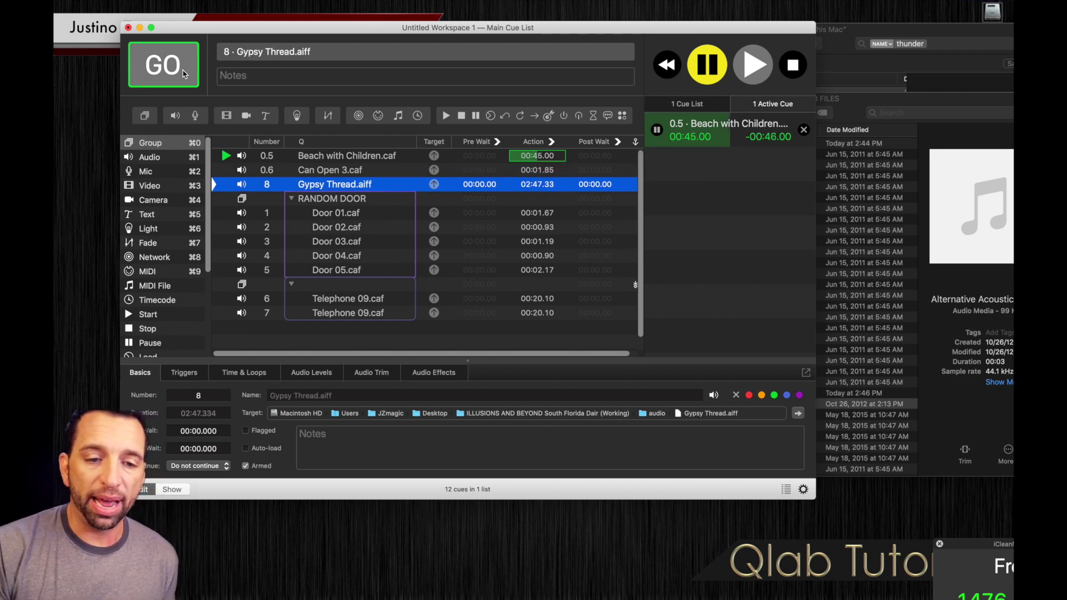
{"action": "left_click", "coordinate": [791, 73]}
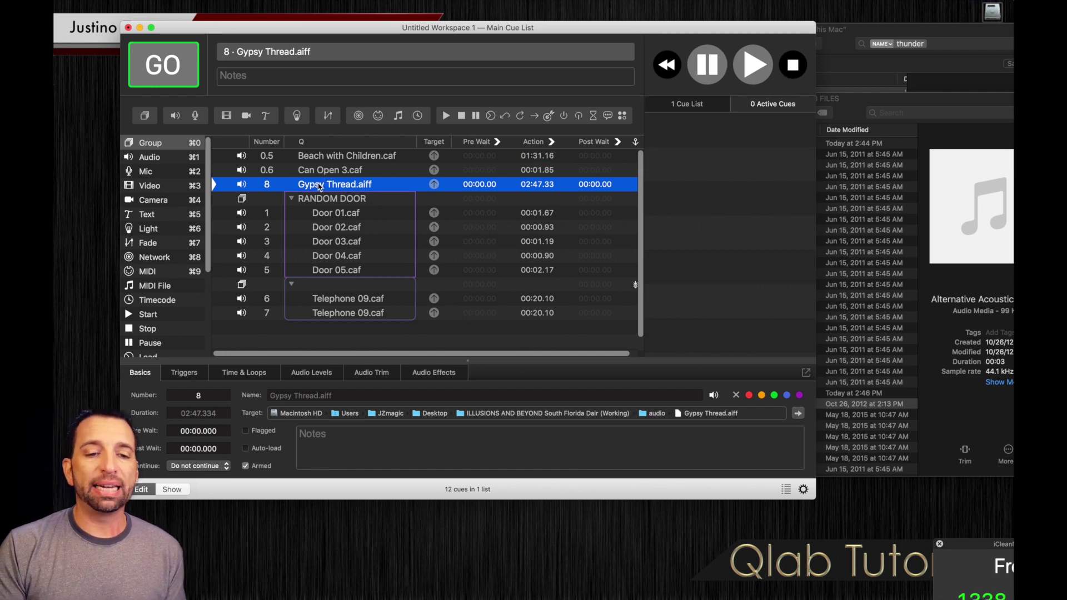
Move Gypsy Thread above Can Open 3, fire Beach with Children then Gypsy Thread, and stop all
{"action": "left_click_drag", "start_coordinate": [319, 187], "coordinate": [361, 167]}
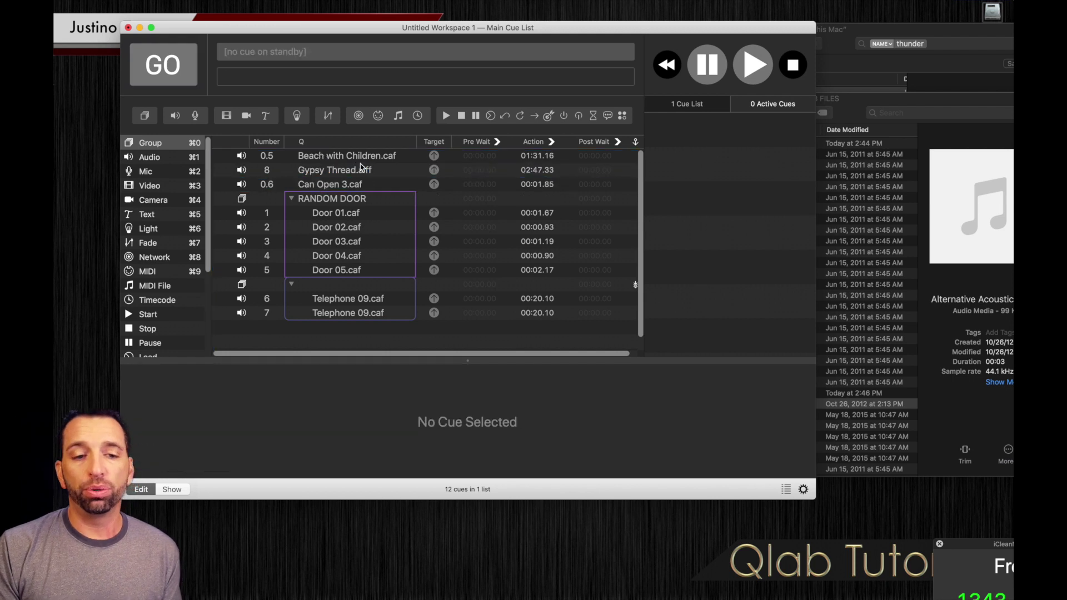
{"action": "left_click", "coordinate": [351, 161]}
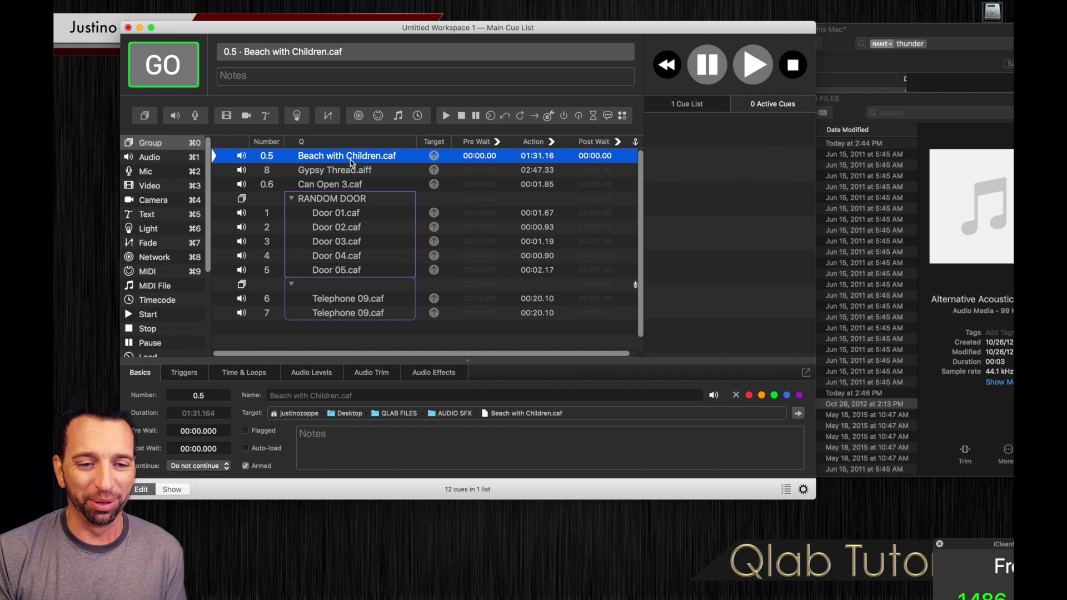
{"action": "key", "text": "space"}
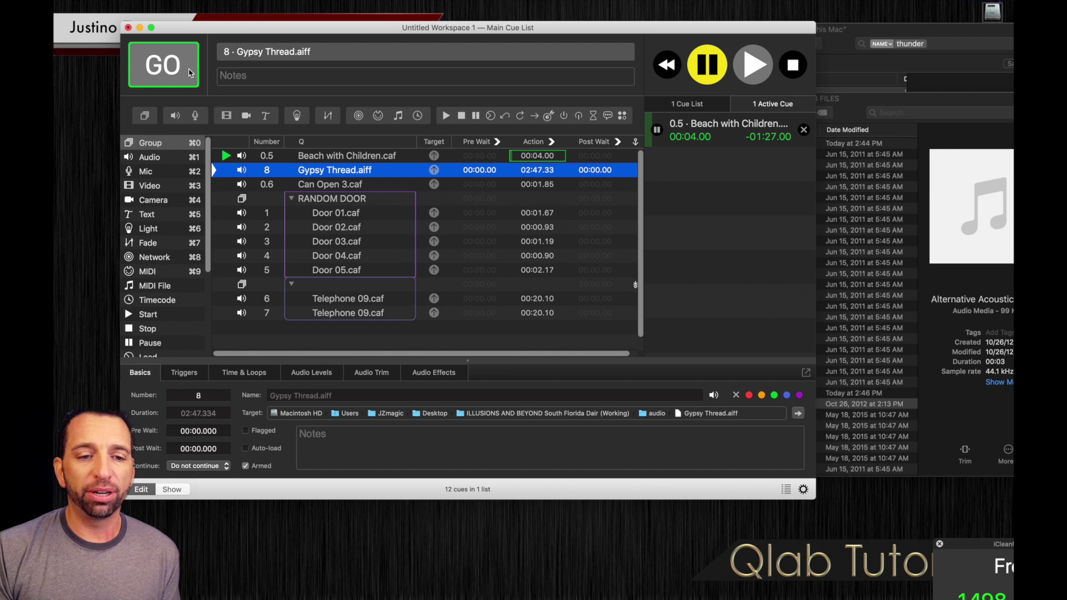
{"action": "left_click", "coordinate": [163, 65]}
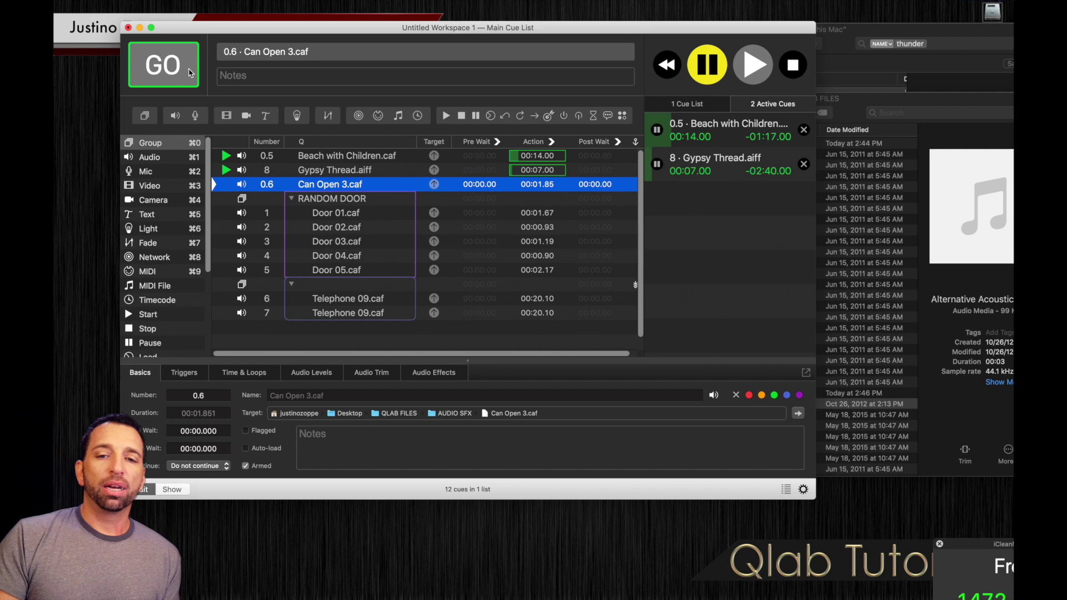
{"action": "left_click", "coordinate": [790, 72]}
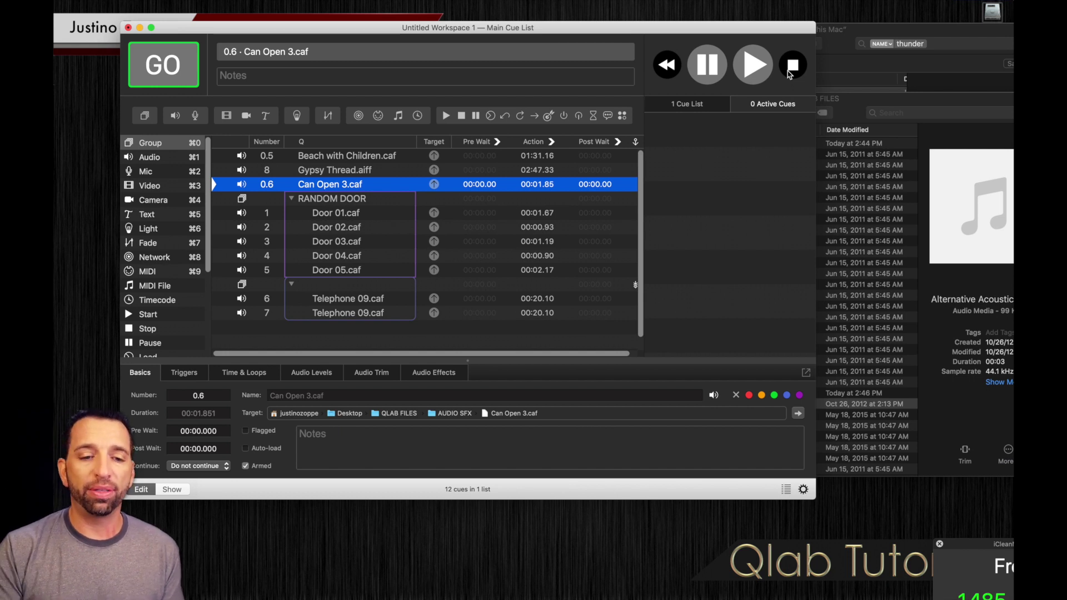
Group Beach with Children and Gypsy Thread into a new group cue named 'PRETTY SONG'
{"action": "left_click", "coordinate": [146, 143]}
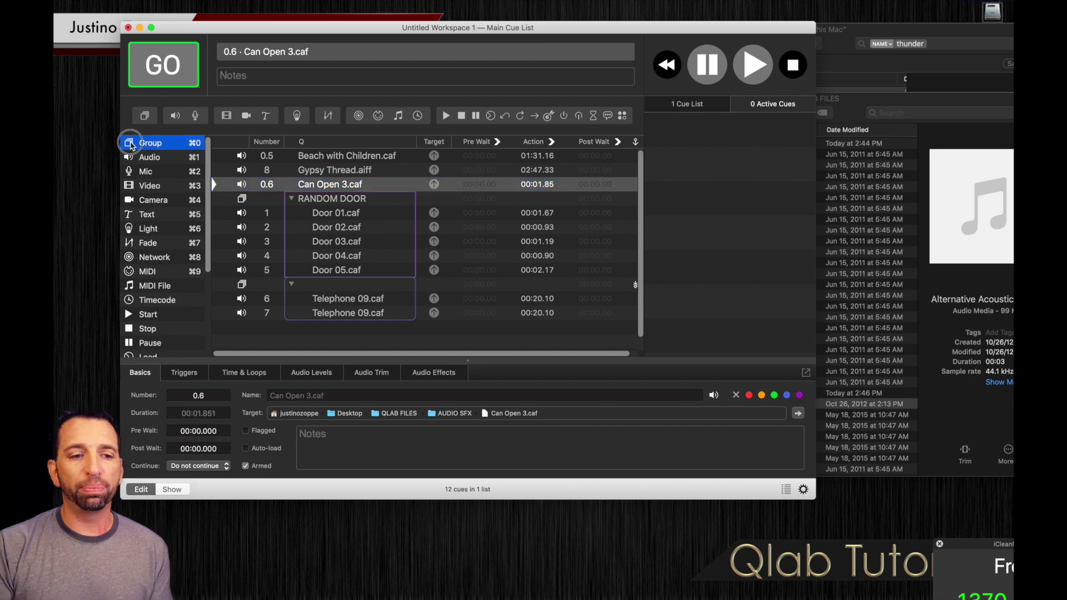
{"action": "left_click_drag", "start_coordinate": [147, 143], "coordinate": [317, 177]}
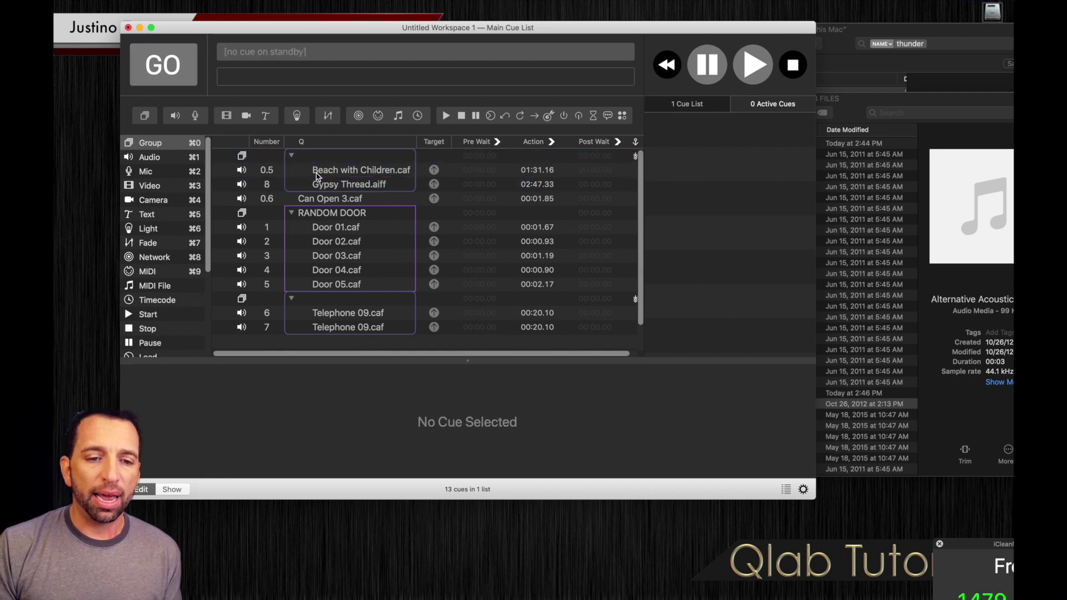
{"action": "double_click", "coordinate": [321, 153]}
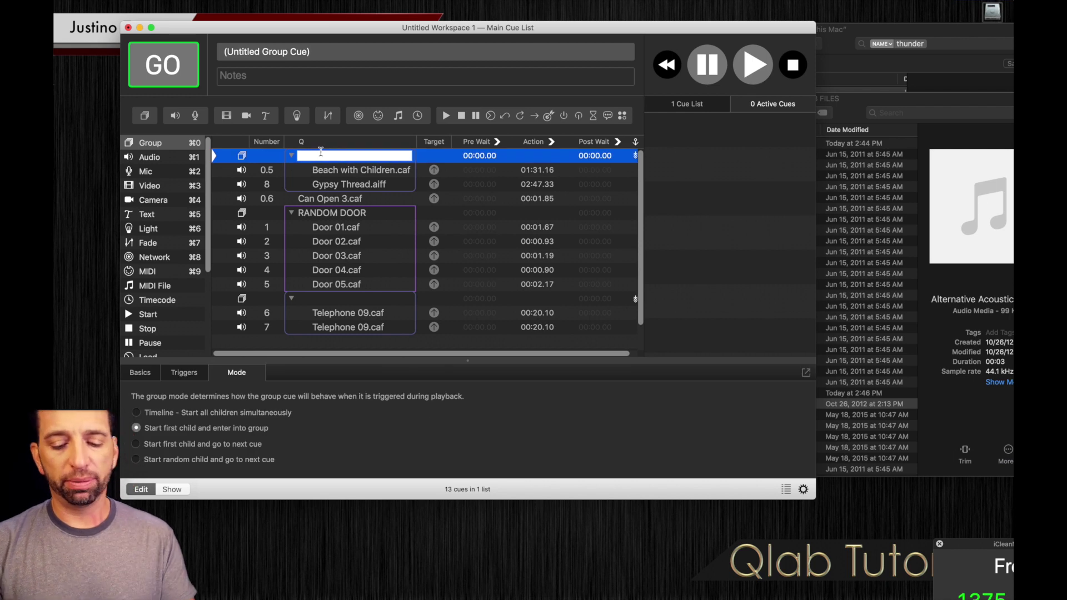
{"action": "type", "text": "PRETTY SO"}
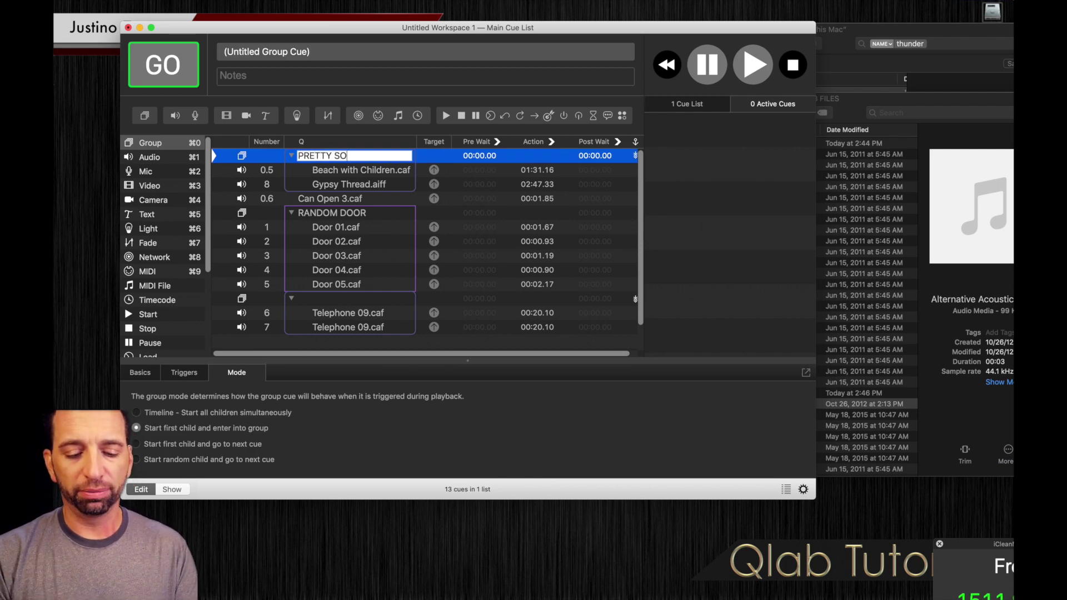
{"action": "type", "text": "NG"}
{"action": "key", "text": "Return"}
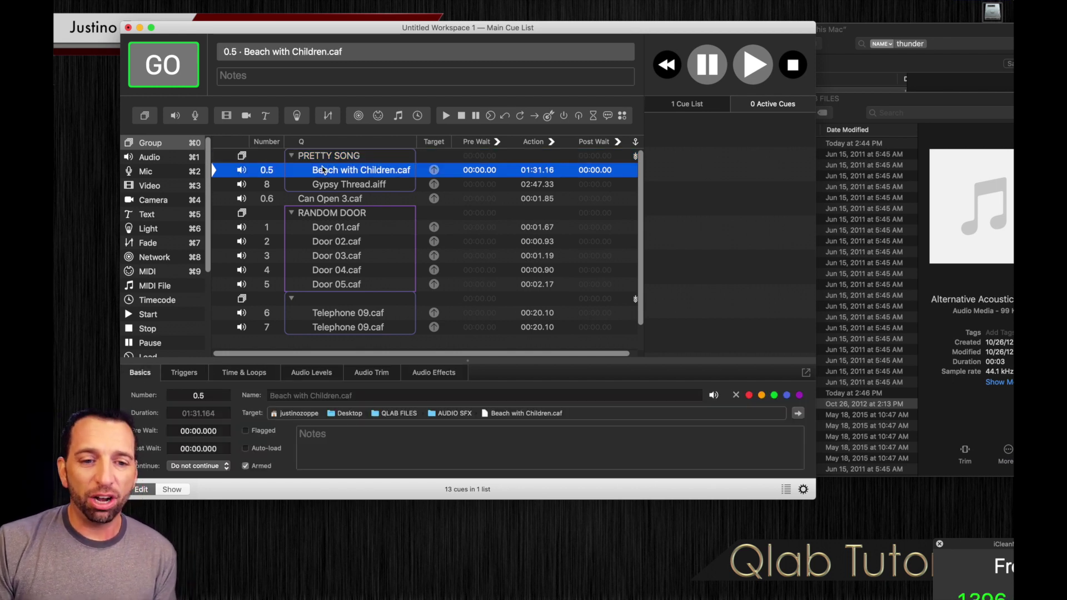
Select the PRETTY SONG group and review its Basics, Triggers and Mode inspector tabs
{"action": "left_click", "coordinate": [323, 169]}
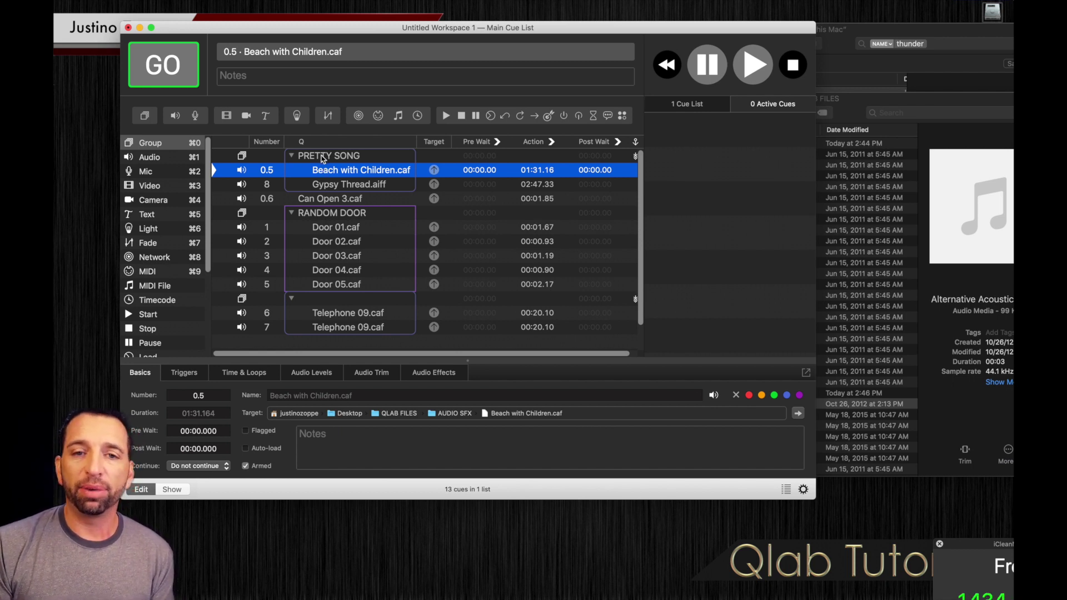
{"action": "left_click", "coordinate": [322, 159]}
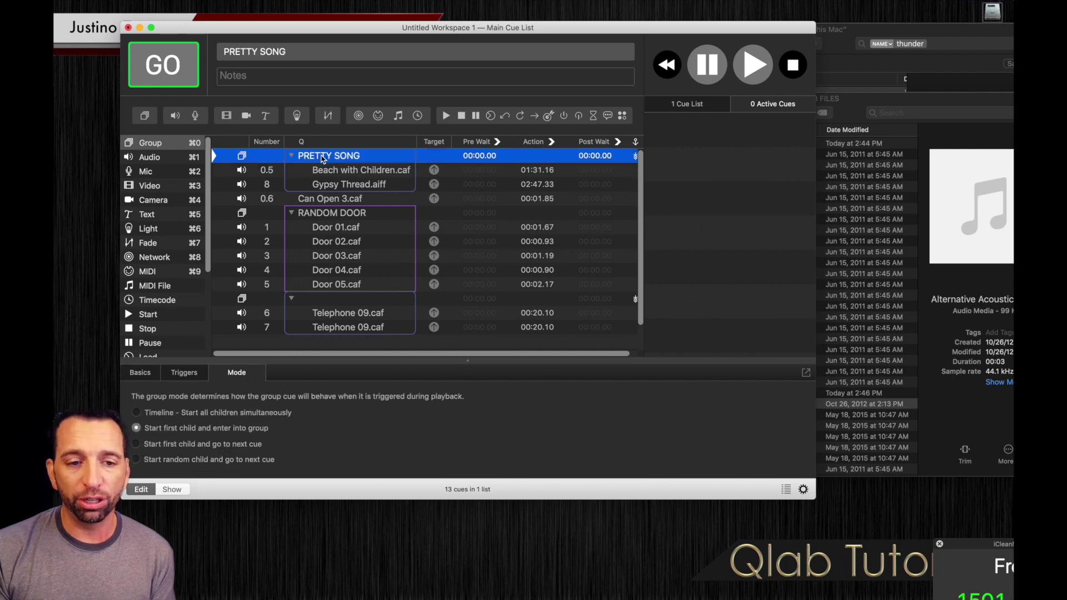
{"action": "left_click", "coordinate": [147, 375]}
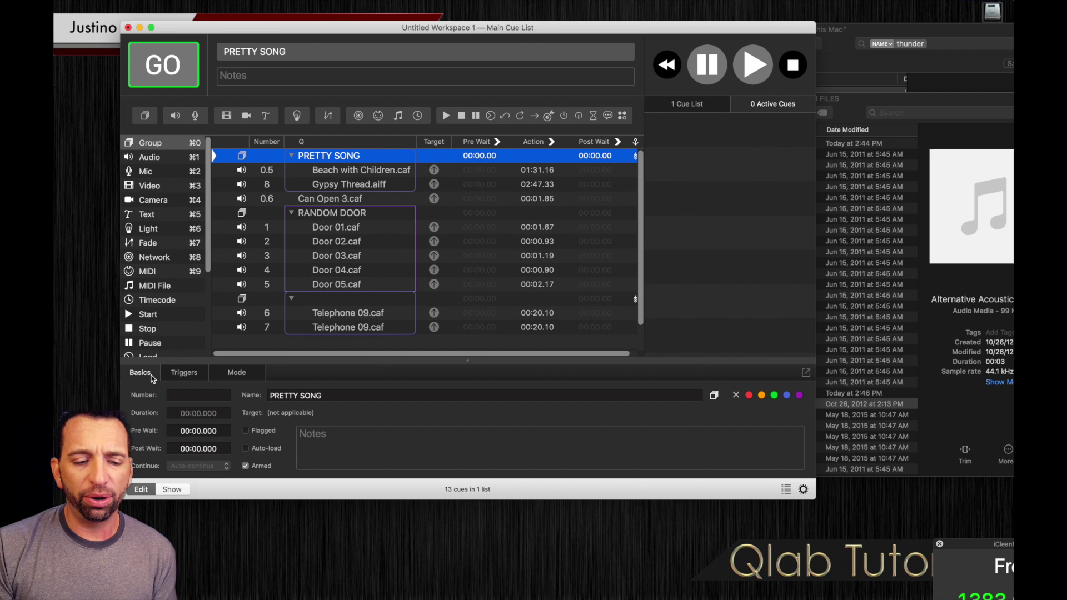
{"action": "left_click", "coordinate": [182, 376]}
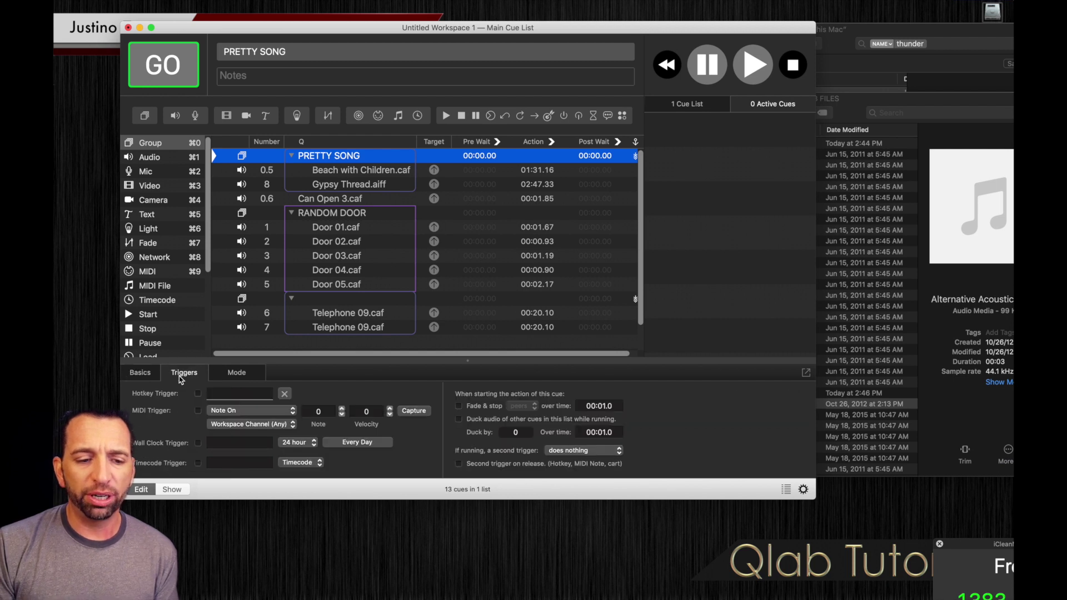
{"action": "left_click", "coordinate": [235, 375]}
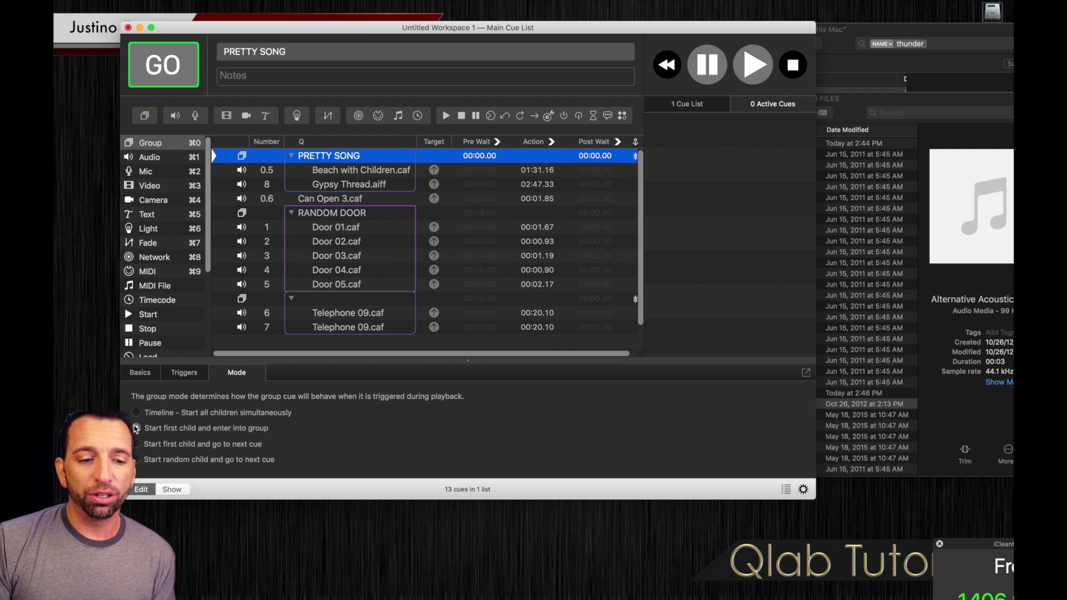
Set PRETTY SONG to start all children simultaneously, fire it, then stop all cues
{"action": "left_click", "coordinate": [136, 413]}
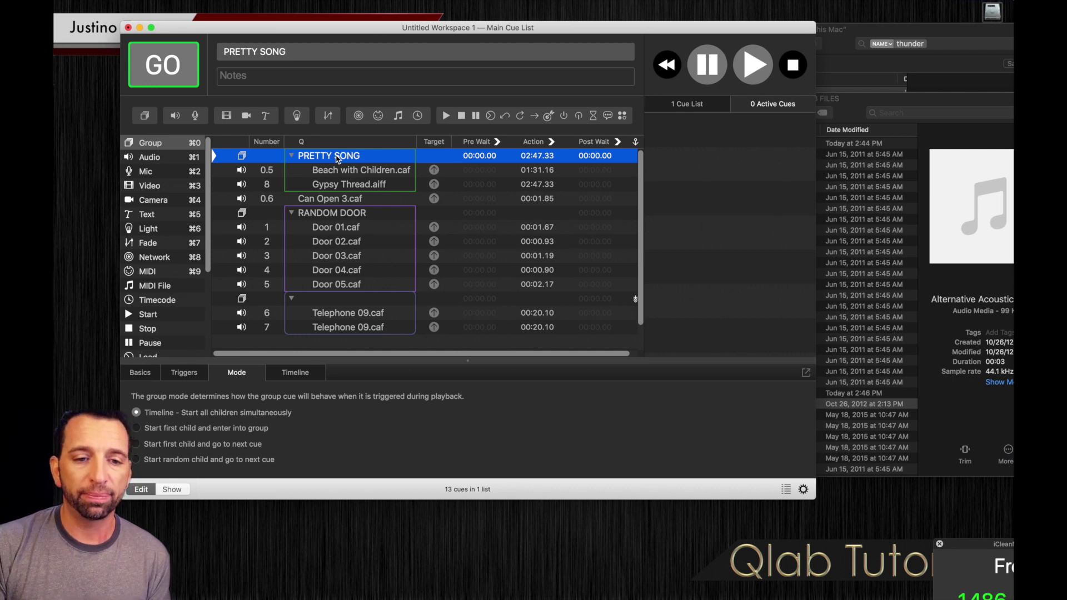
{"action": "key", "text": "space"}
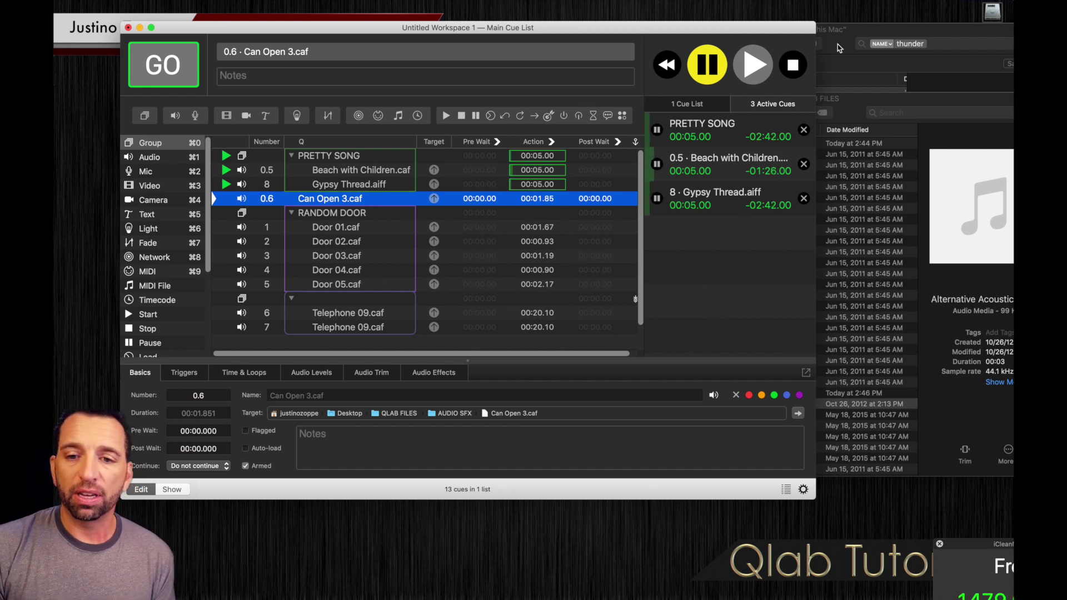
{"action": "left_click", "coordinate": [795, 65]}
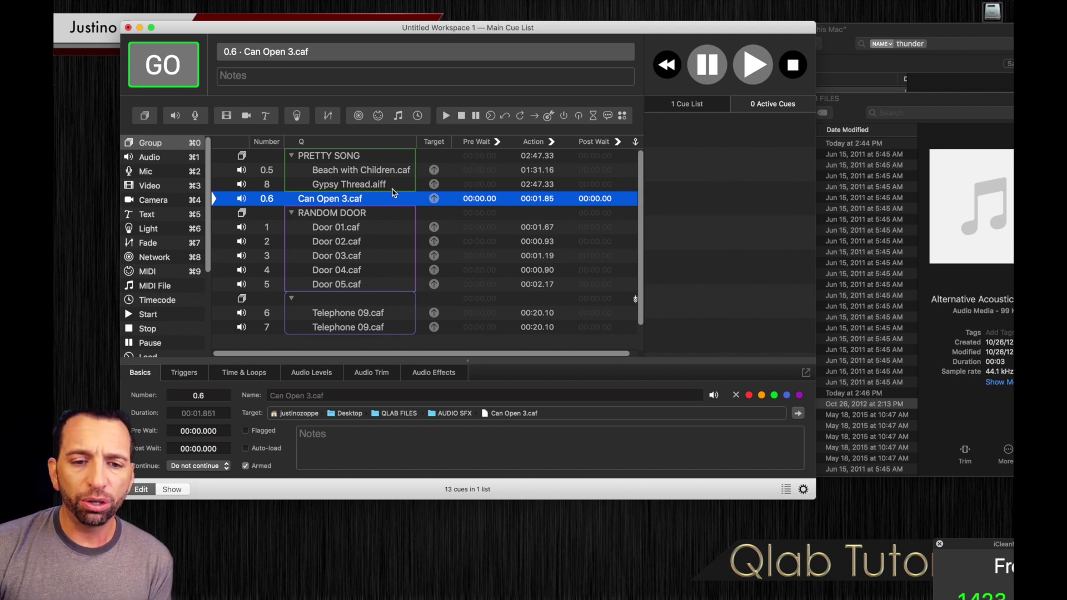
Give Gypsy Thread.aiff a 6-second pre wait
{"action": "double_click", "coordinate": [479, 185]}
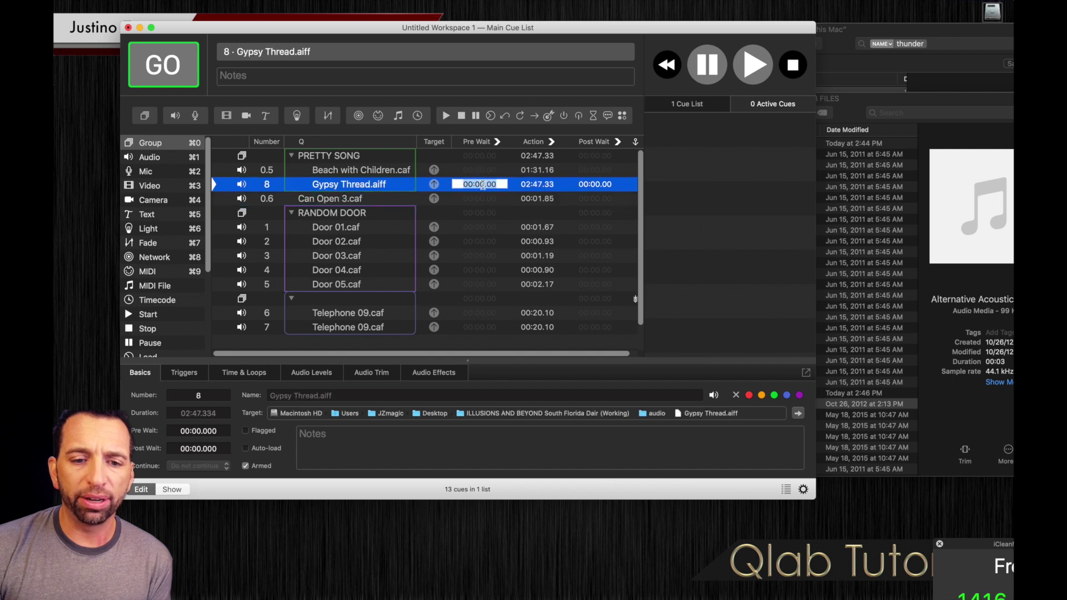
{"action": "left_click", "coordinate": [482, 184]}
{"action": "key", "text": "BackSpace"}
{"action": "type", "text": "6"}
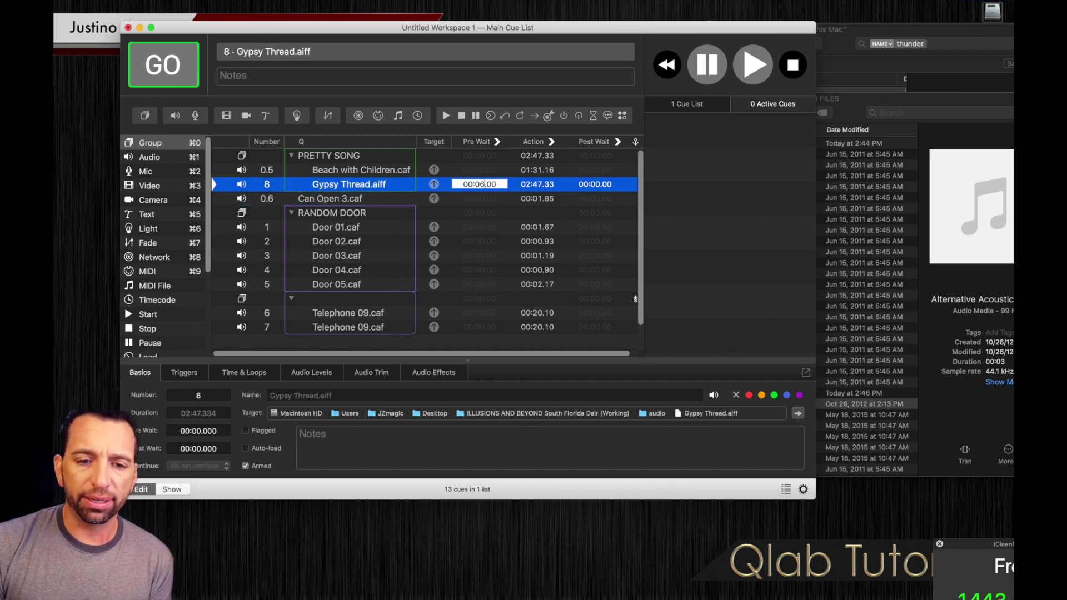
{"action": "key", "text": "Return"}
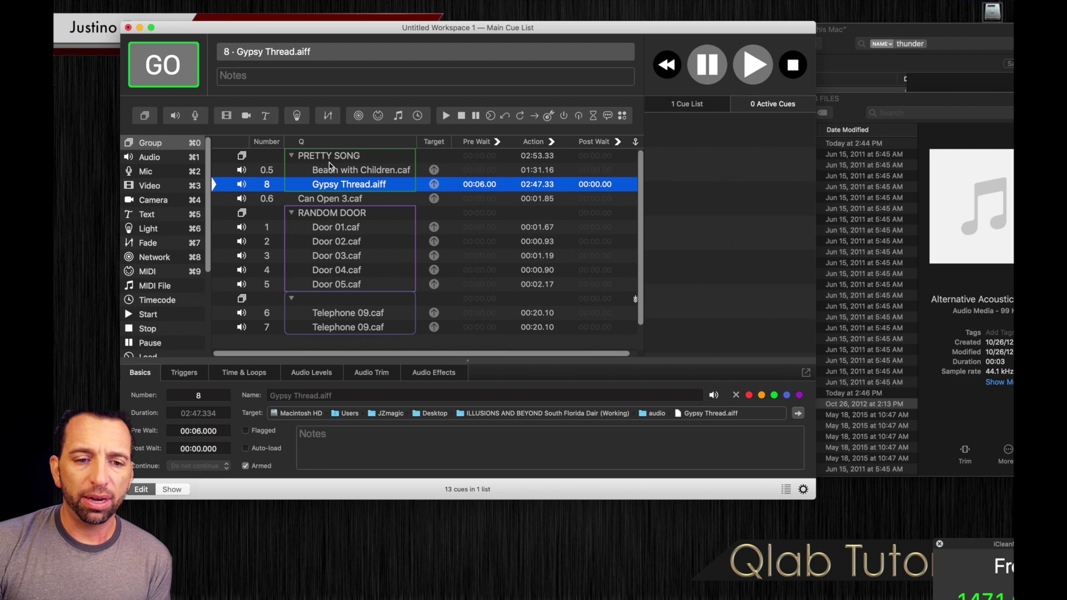
Fire the PRETTY SONG group to test it, then stop all playback
{"action": "left_click", "coordinate": [326, 161]}
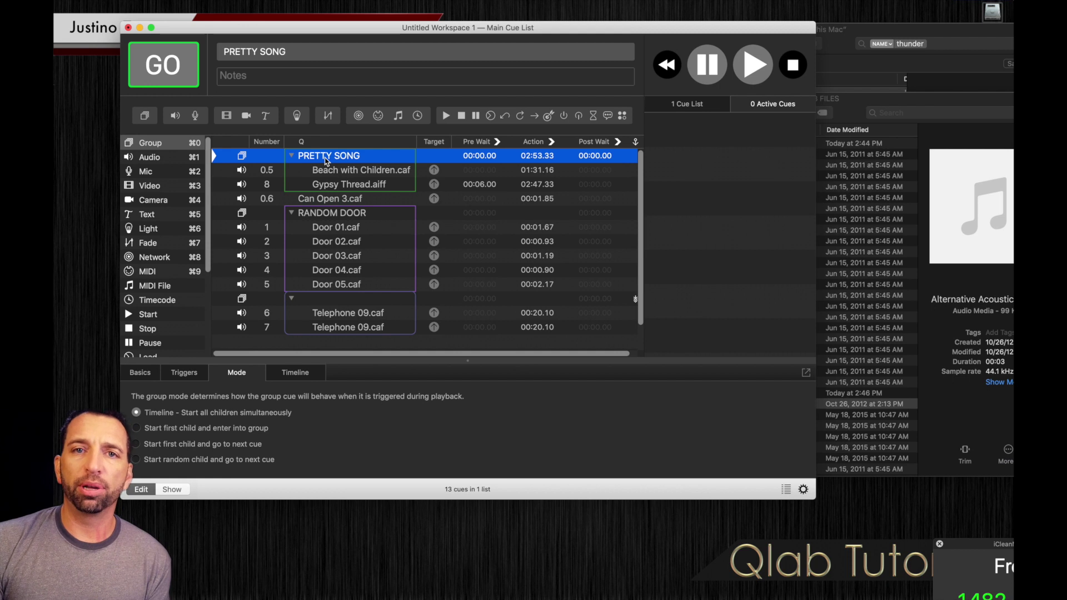
{"action": "left_click", "coordinate": [189, 73]}
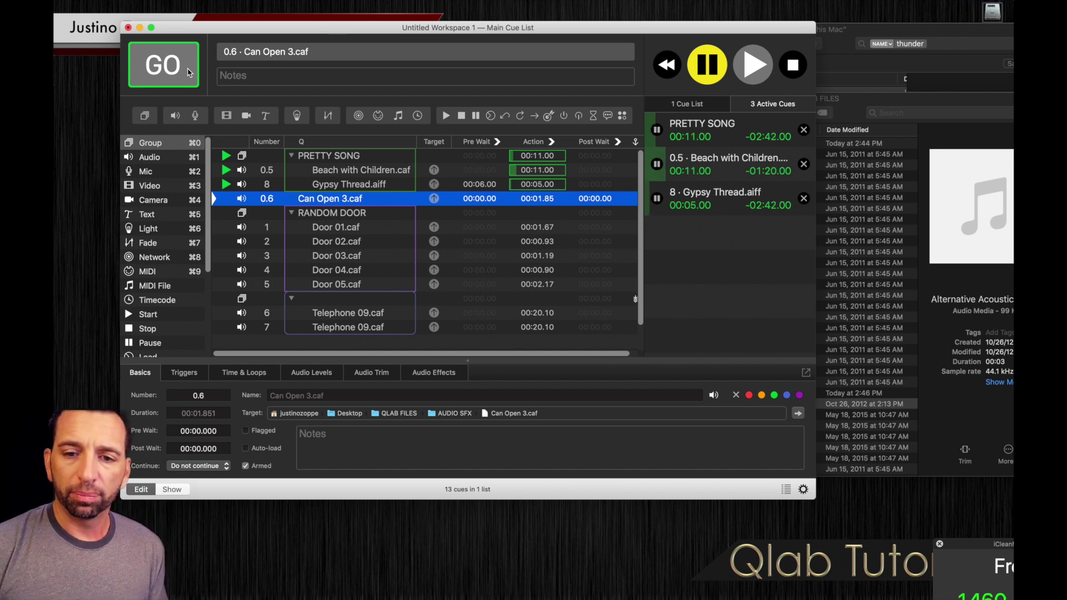
{"action": "left_click", "coordinate": [801, 75]}
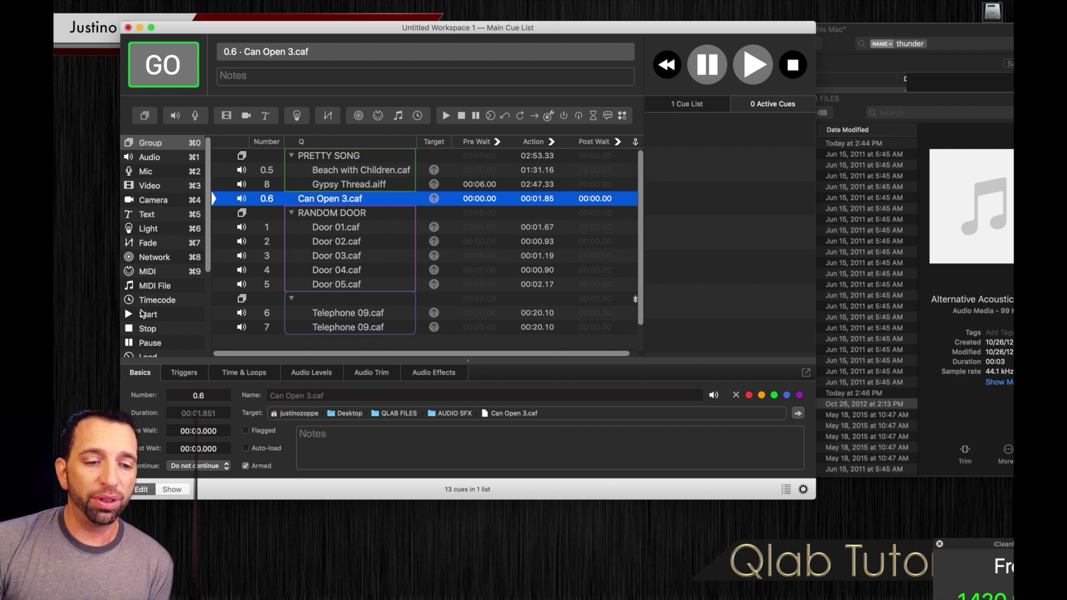
{"action": "left_click", "coordinate": [138, 330]}
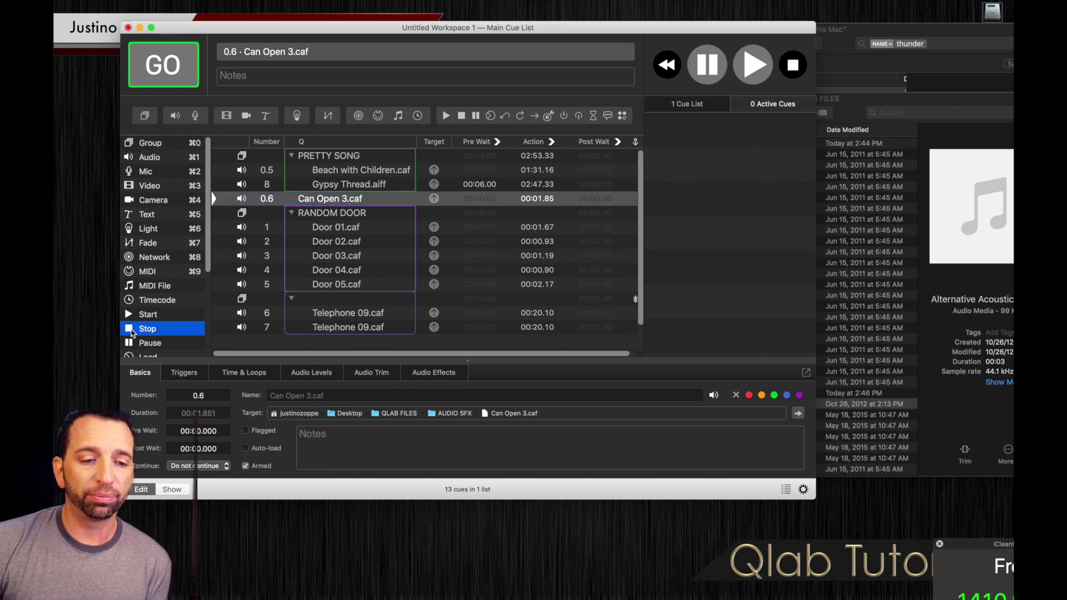
Drop a new Stop cue into PRETTY SONG below Gypsy Thread, then collapse and re-expand the group
{"action": "left_click_drag", "start_coordinate": [132, 333], "coordinate": [301, 192]}
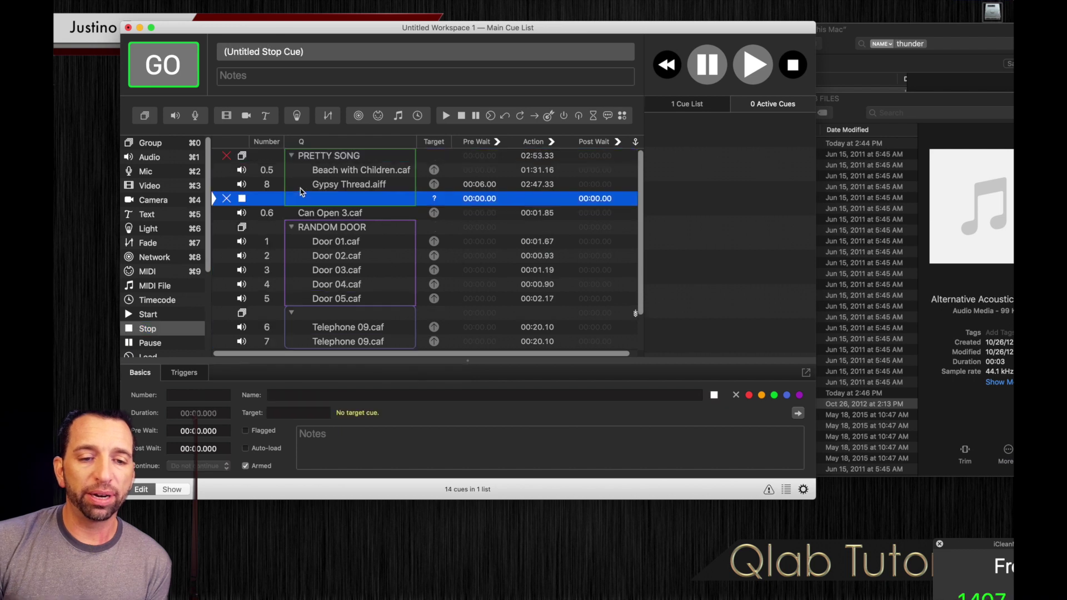
{"action": "left_click", "coordinate": [337, 173]}
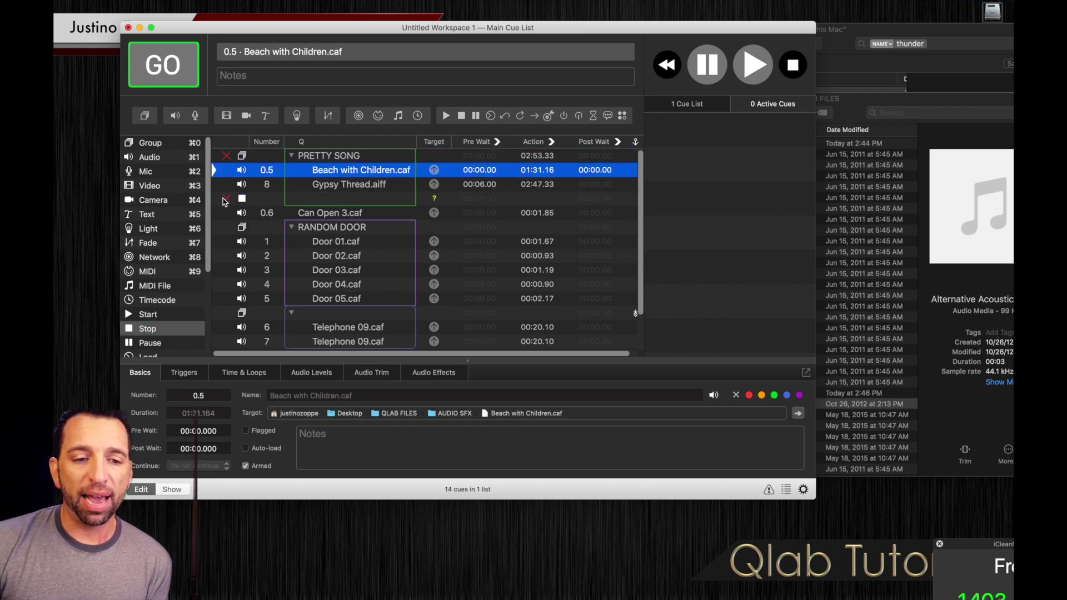
{"action": "mouse_move", "coordinate": [228, 200]}
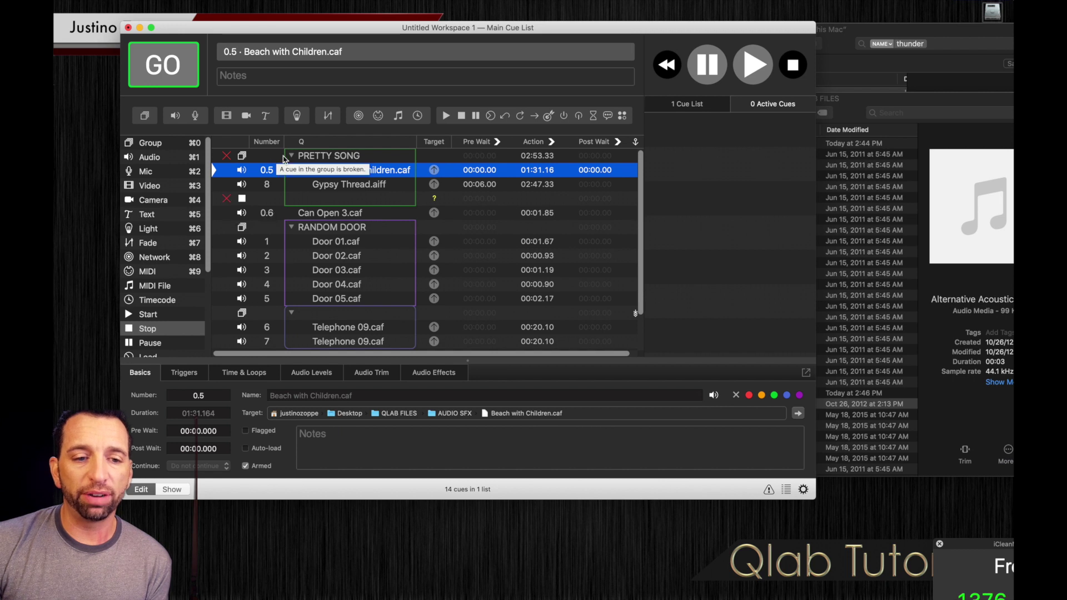
{"action": "left_click", "coordinate": [292, 157]}
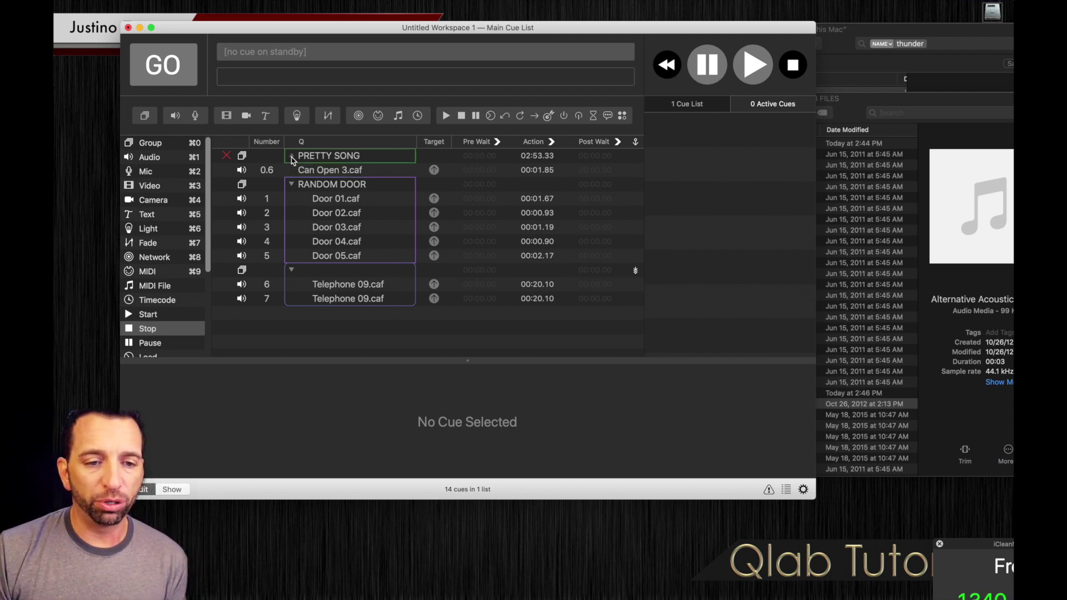
{"action": "left_click", "coordinate": [292, 158]}
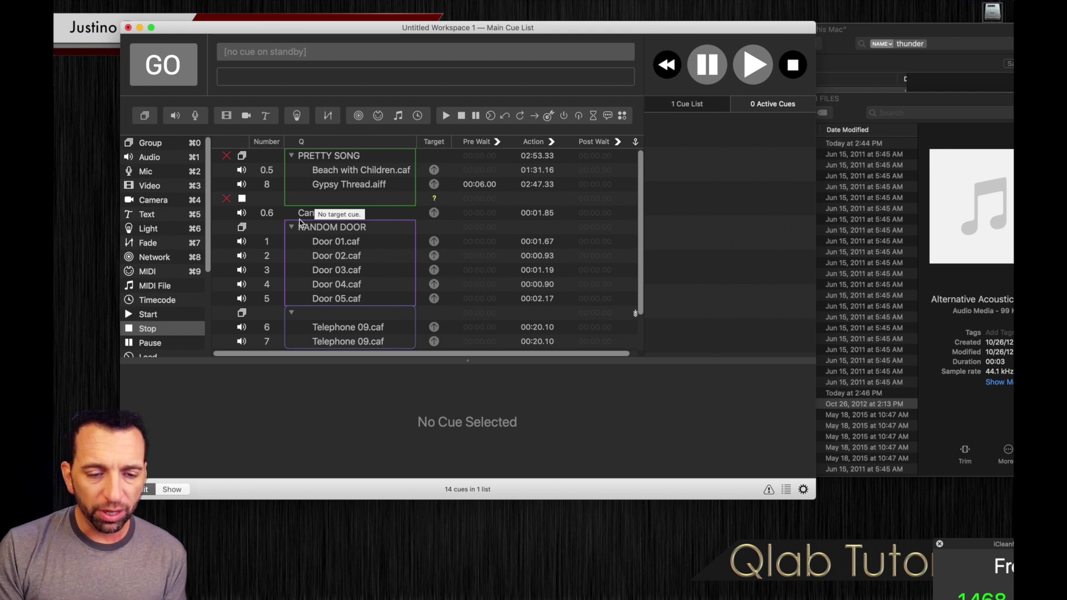
Make the new Stop cue target Beach with Children.caf
{"action": "left_click", "coordinate": [337, 172]}
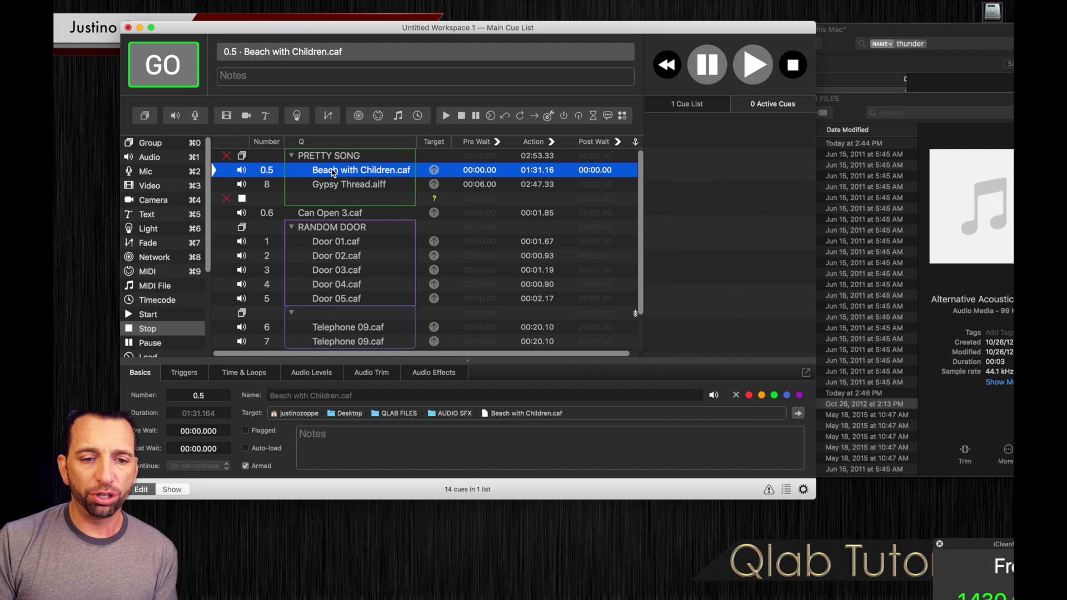
{"action": "left_click", "coordinate": [332, 172]}
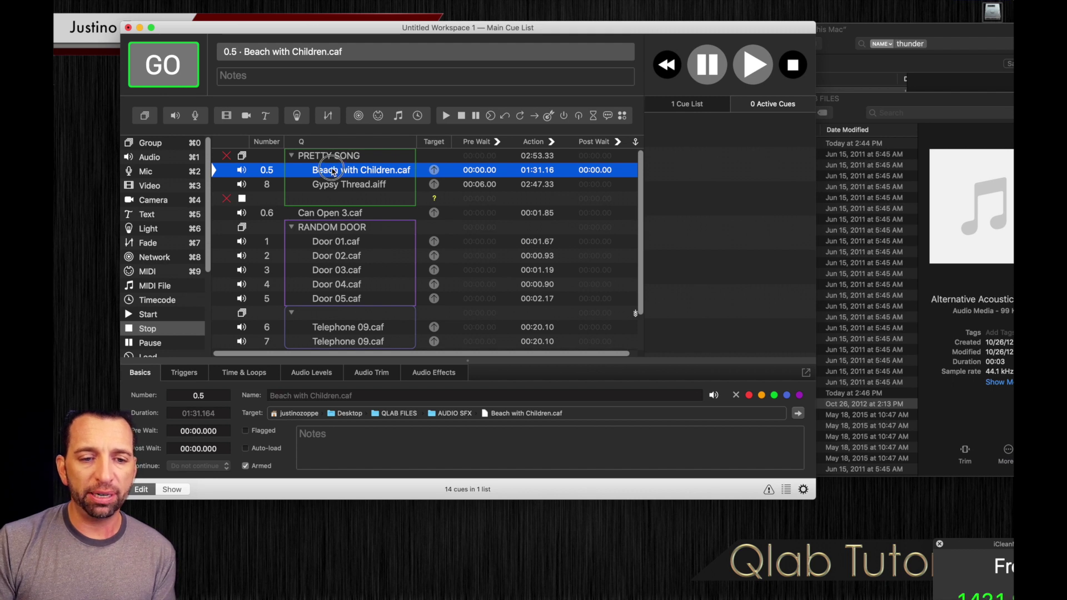
{"action": "left_click_drag", "start_coordinate": [332, 172], "coordinate": [330, 204]}
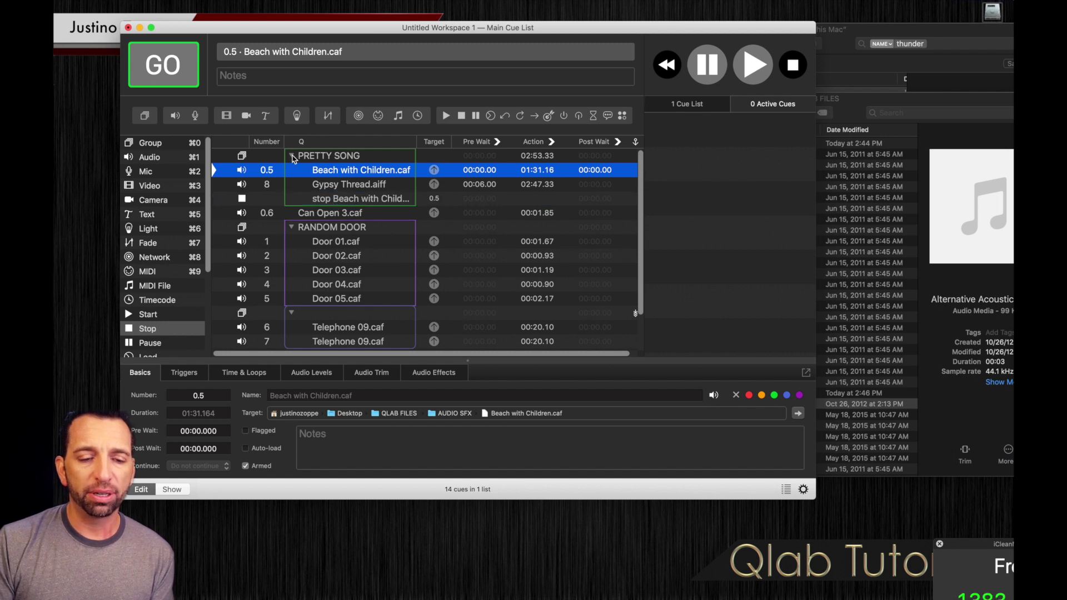
Set the Stop cue's pre wait to 11 seconds
{"action": "left_click", "coordinate": [323, 202]}
{"action": "double_click", "coordinate": [481, 199]}
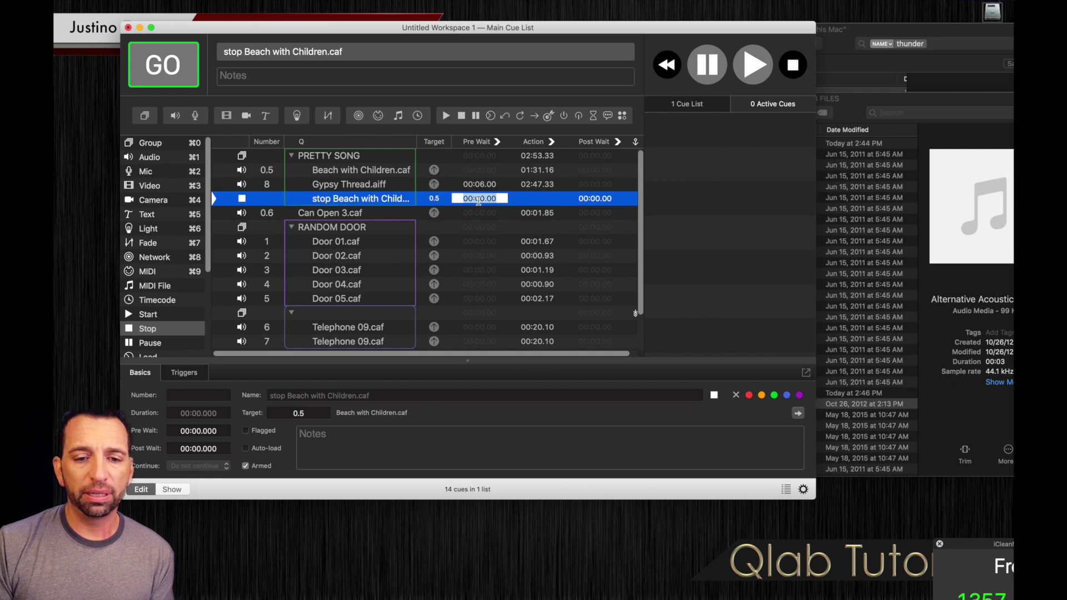
{"action": "left_click", "coordinate": [484, 199]}
{"action": "key", "text": "BackSpace"}
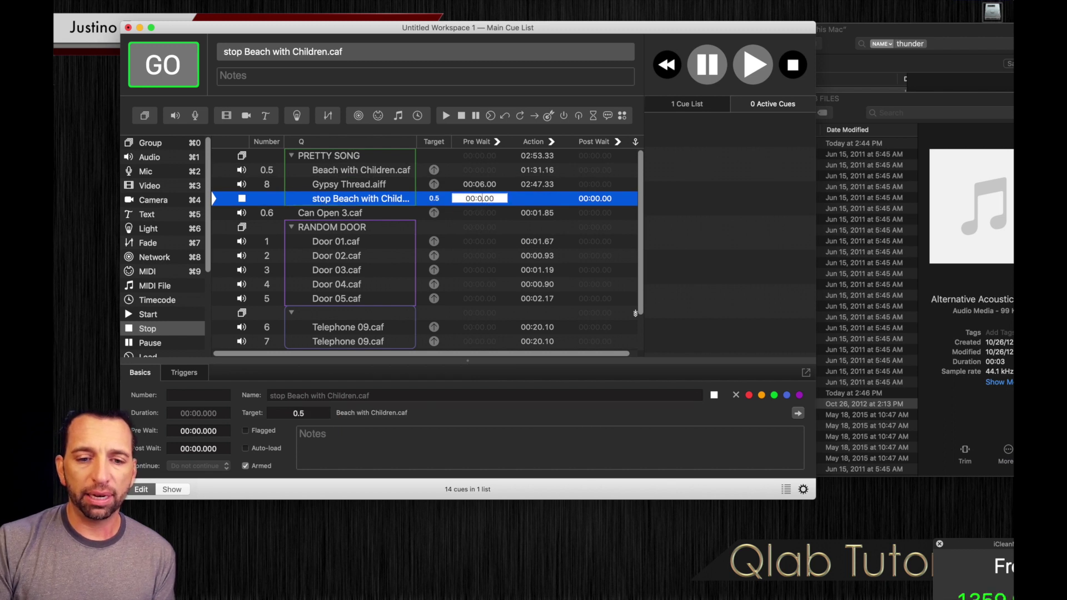
{"action": "type", "text": "11"}
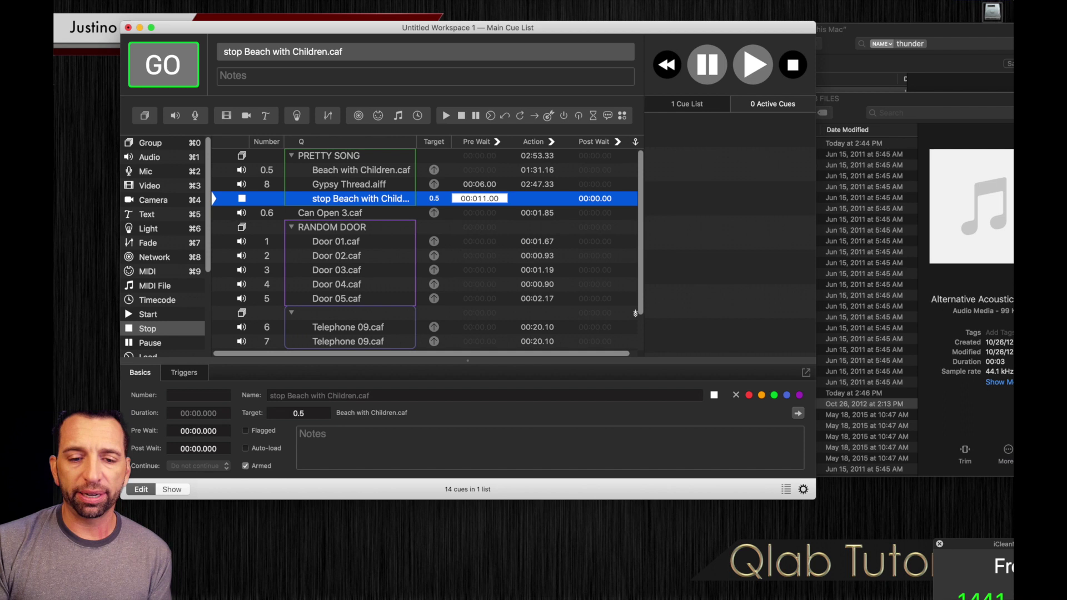
{"action": "key", "text": "Return"}
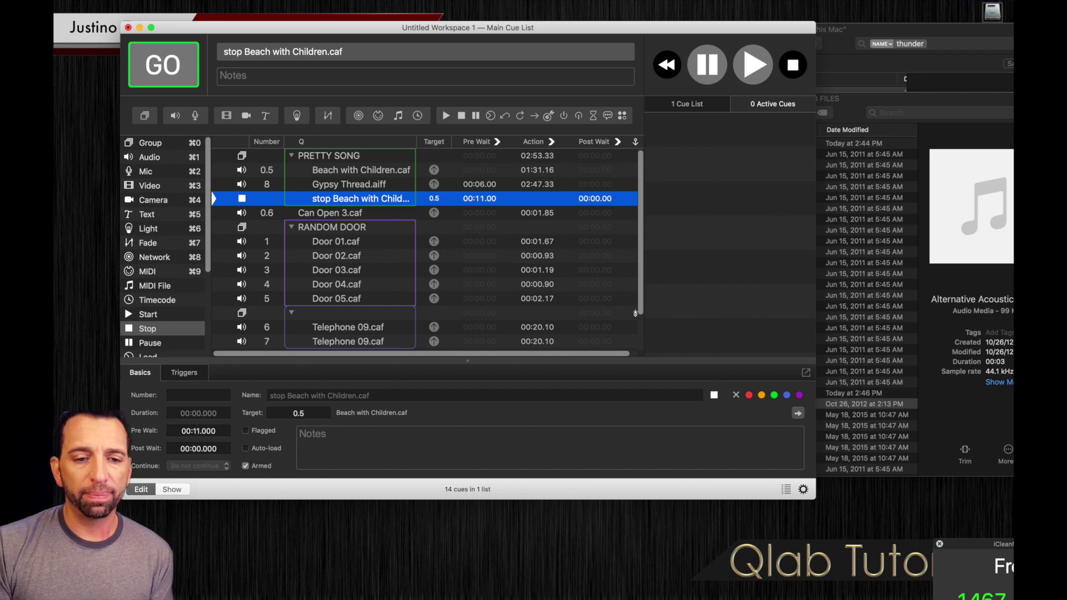
{"action": "left_click", "coordinate": [329, 158]}
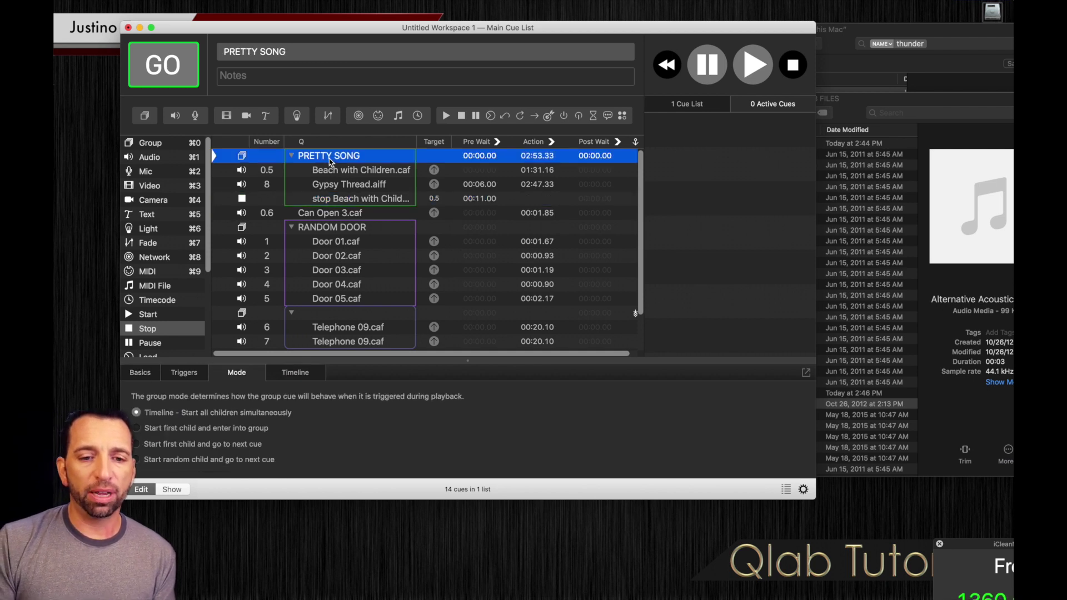
Switch the Pre Wait column to remaining time, play PRETTY SONG, then stop all cues
{"action": "left_click", "coordinate": [498, 143]}
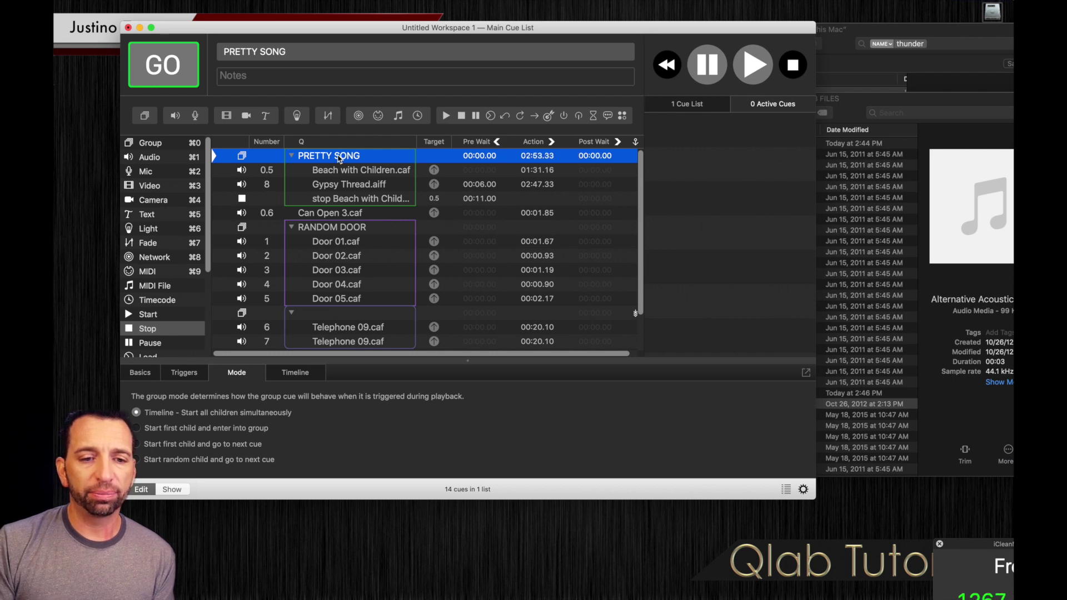
{"action": "left_click", "coordinate": [174, 69]}
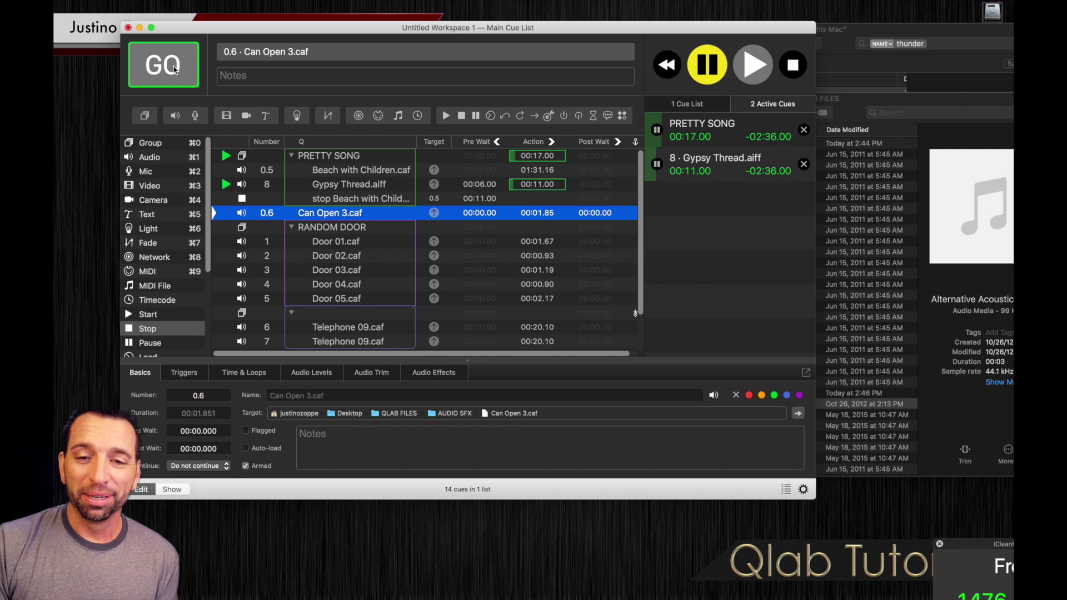
{"action": "left_click", "coordinate": [792, 67]}
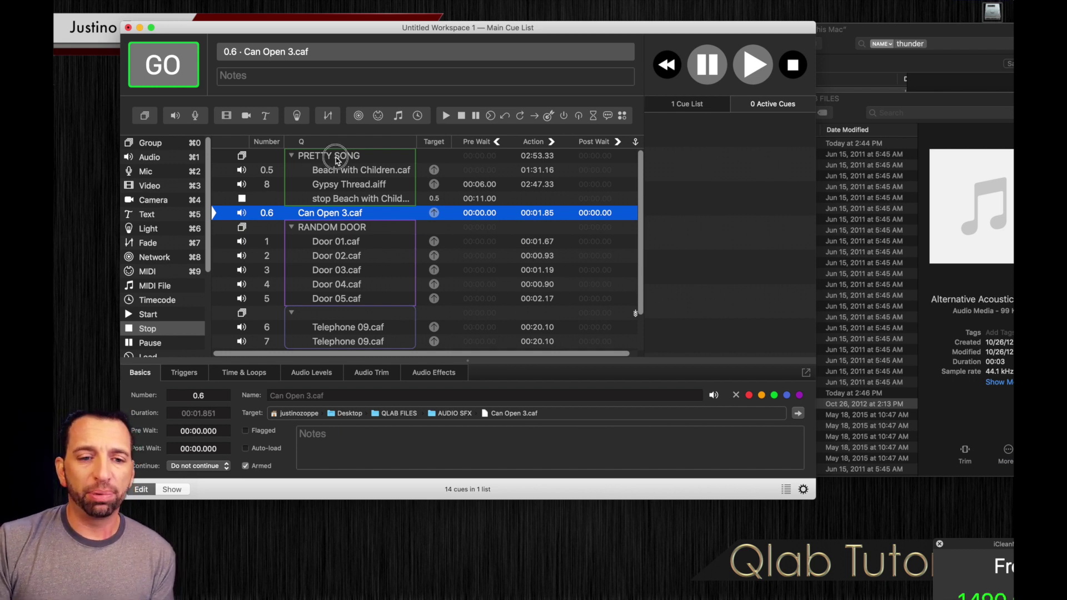
Set the pre wait of Gypsy Thread.aiff and of the stop cue to 0
{"action": "left_click", "coordinate": [336, 160]}
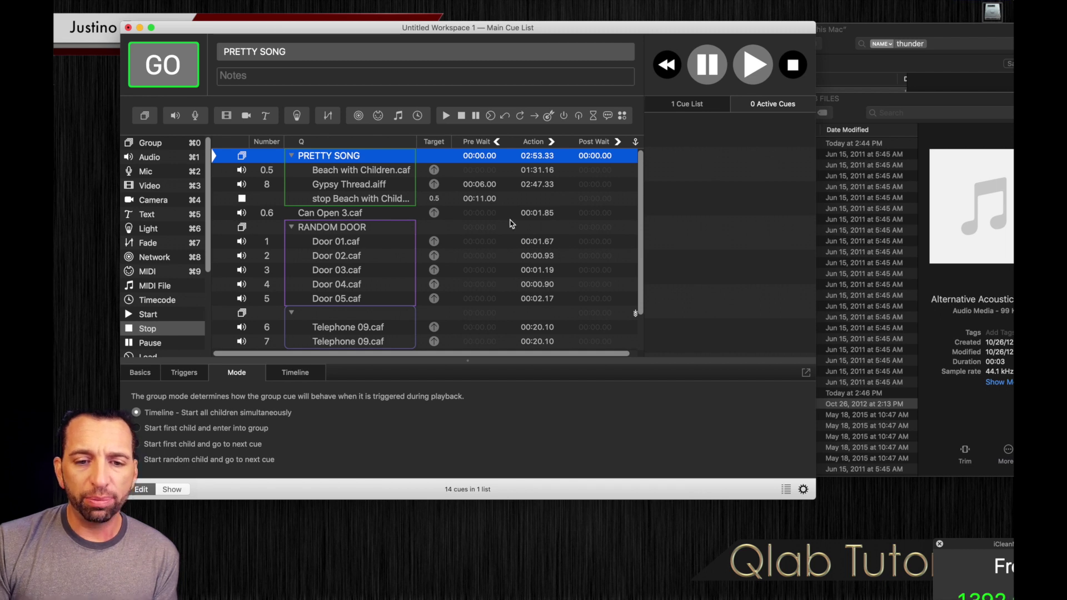
{"action": "double_click", "coordinate": [480, 184]}
{"action": "type", "text": "0"}
{"action": "key", "text": "Return"}
{"action": "double_click", "coordinate": [485, 198]}
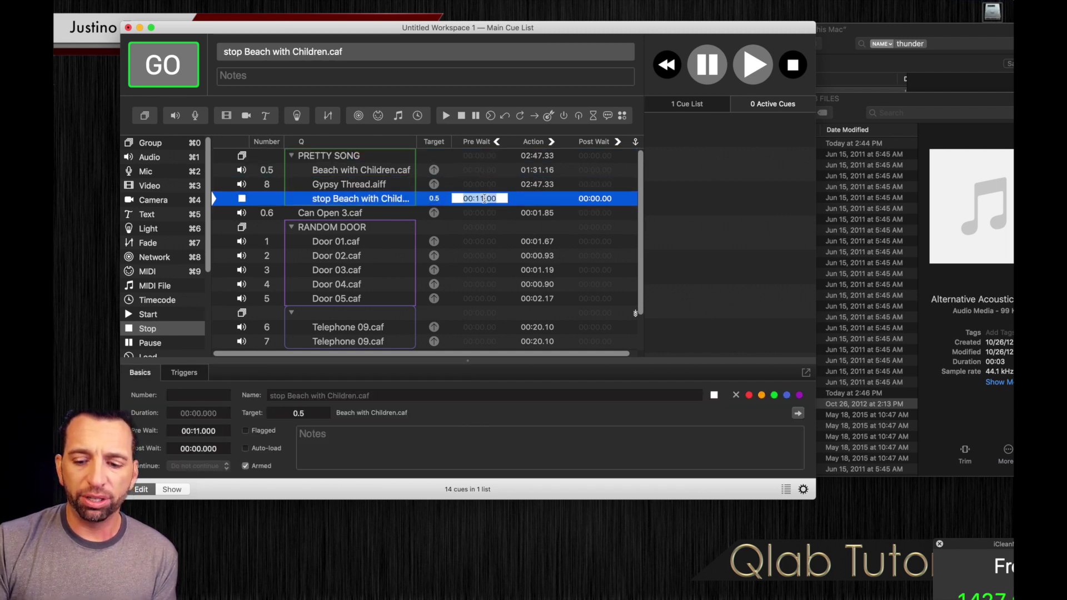
{"action": "type", "text": "0"}
{"action": "key", "text": "Return"}
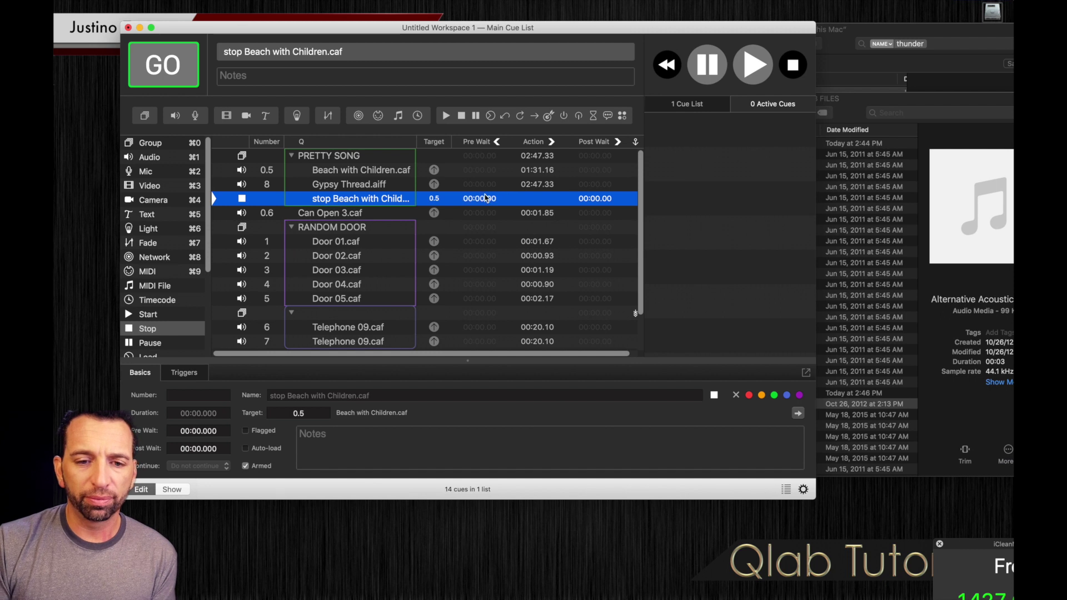
Show PRETTY SONG's children on its Timeline tab, with a larger window and timeline area
{"action": "left_click", "coordinate": [353, 158]}
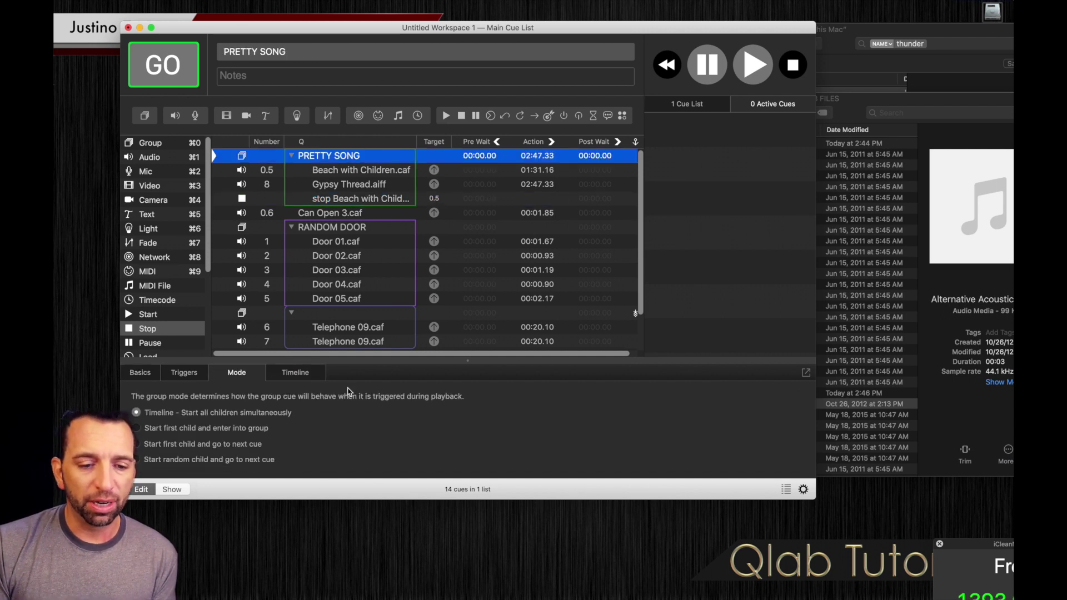
{"action": "left_click", "coordinate": [305, 378]}
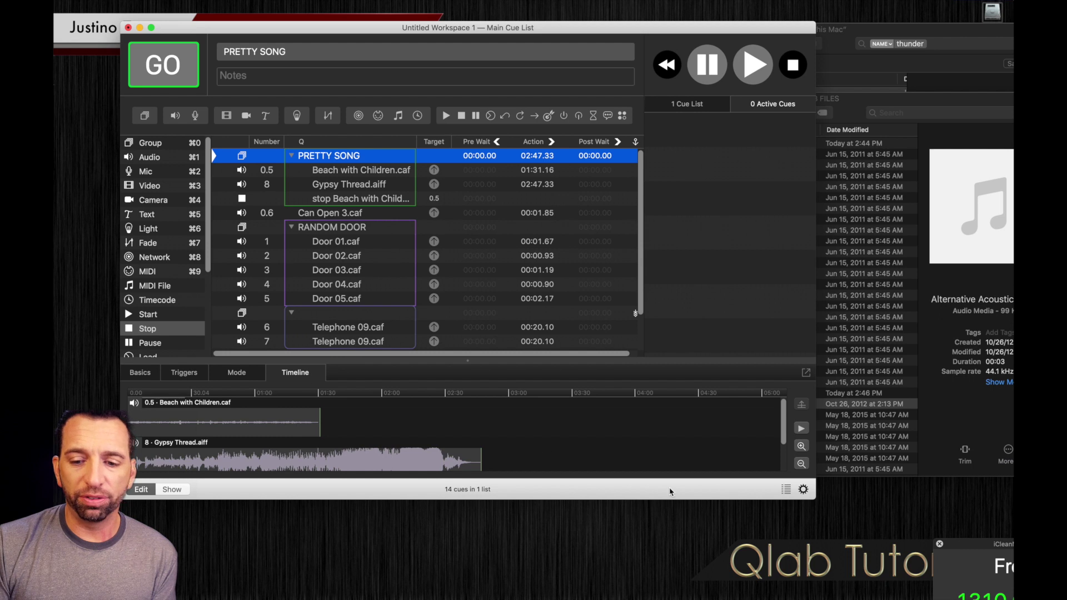
{"action": "left_click_drag", "start_coordinate": [813, 499], "coordinate": [819, 533]}
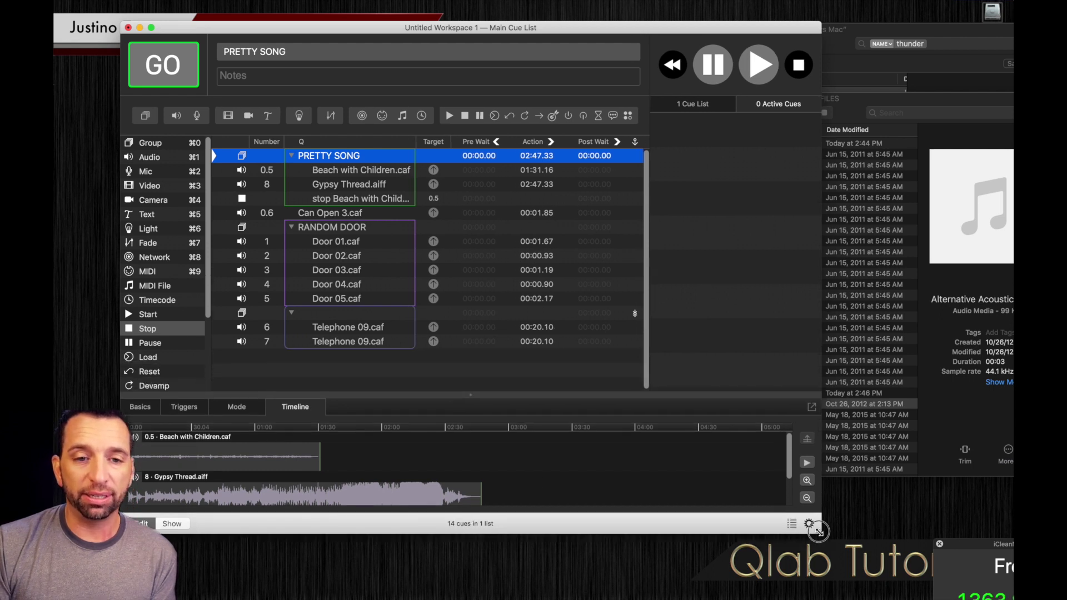
{"action": "mouse_move", "coordinate": [409, 12]}
{"action": "left_click_drag", "start_coordinate": [383, 36], "coordinate": [526, 32]}
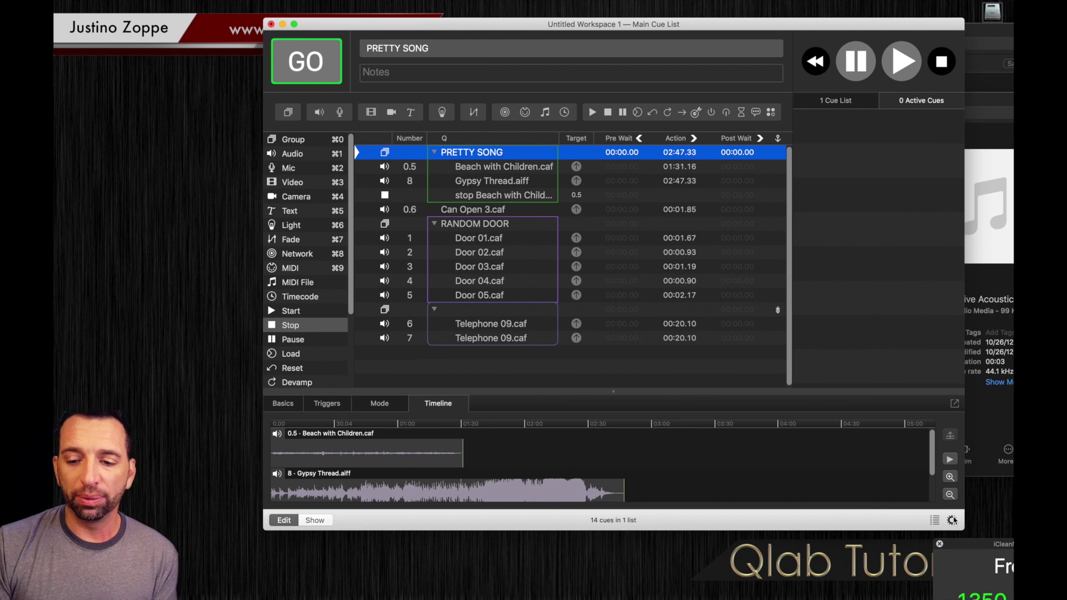
{"action": "left_click_drag", "start_coordinate": [966, 547], "coordinate": [972, 570]}
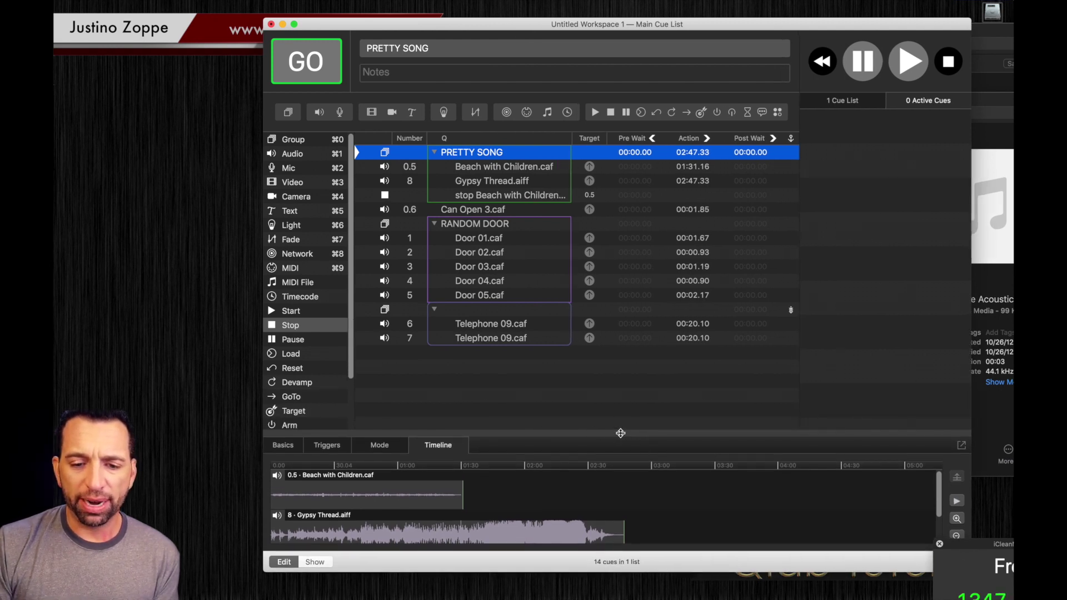
{"action": "left_click_drag", "start_coordinate": [618, 433], "coordinate": [628, 333]}
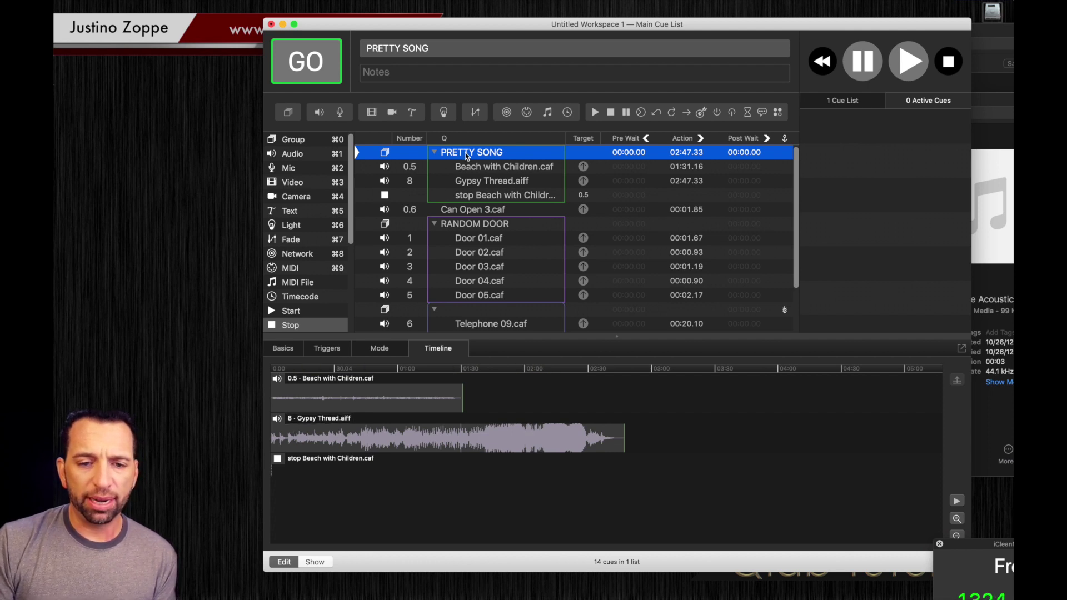
Drag the stop cue bar later on PRETTY SONG's timeline, to about 00:36
{"action": "left_click", "coordinate": [470, 198]}
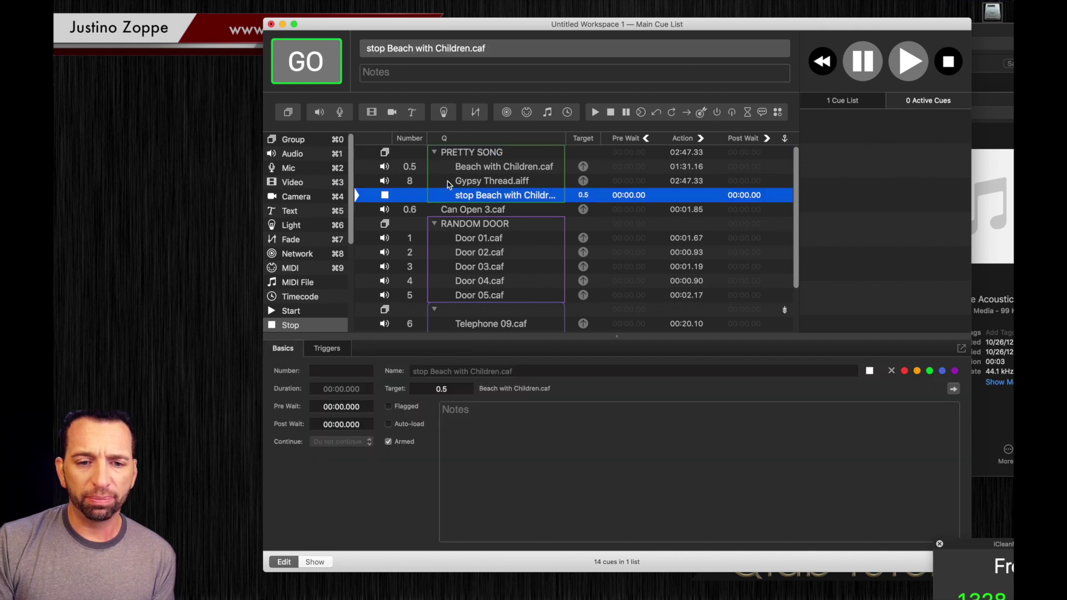
{"action": "left_click", "coordinate": [467, 157]}
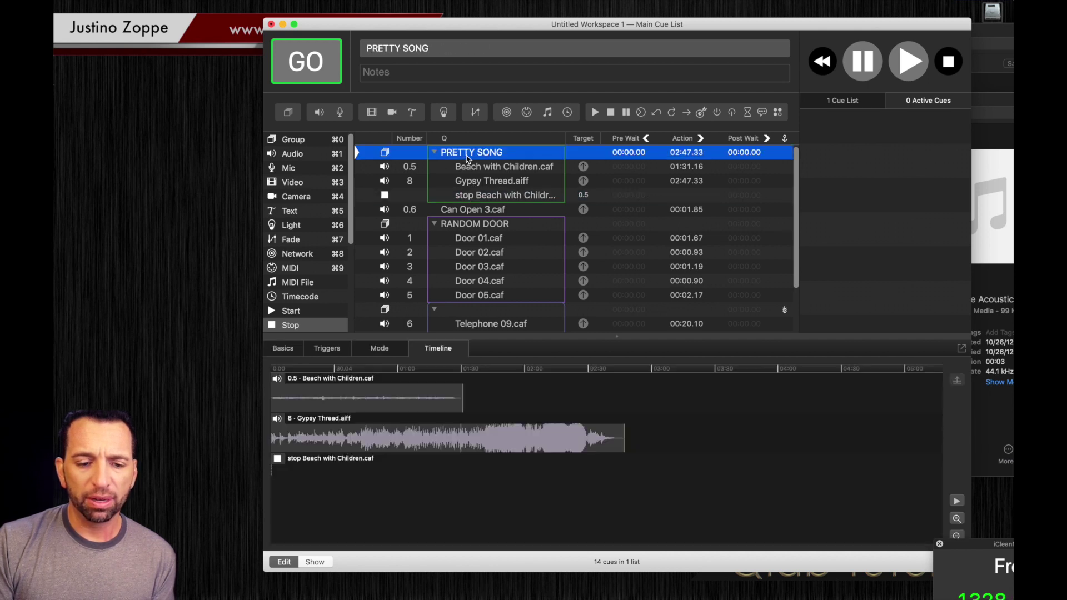
{"action": "left_click", "coordinate": [278, 462]}
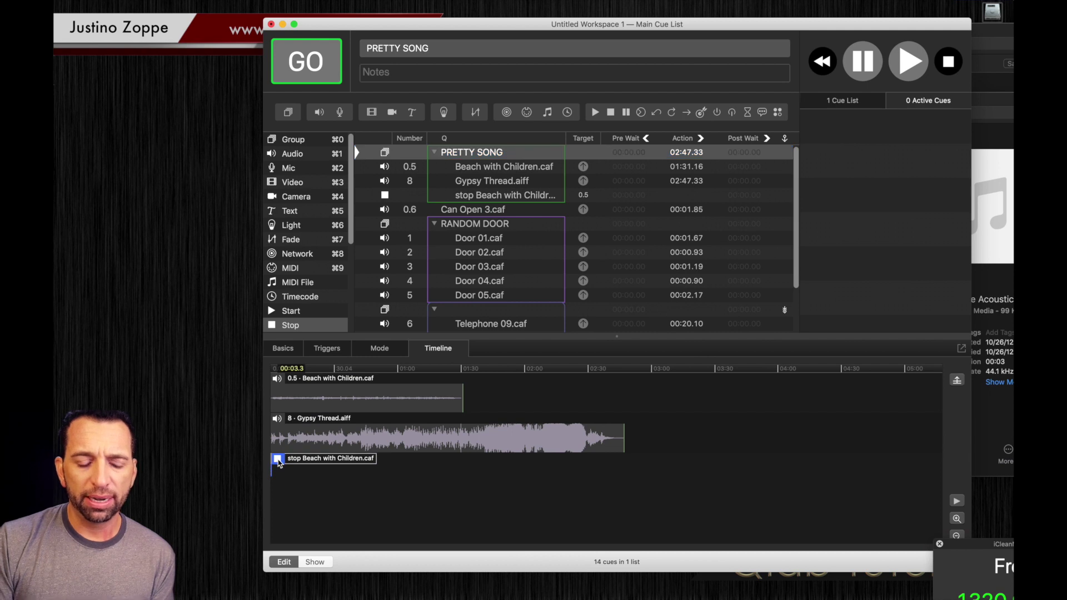
{"action": "left_click_drag", "start_coordinate": [279, 463], "coordinate": [353, 457]}
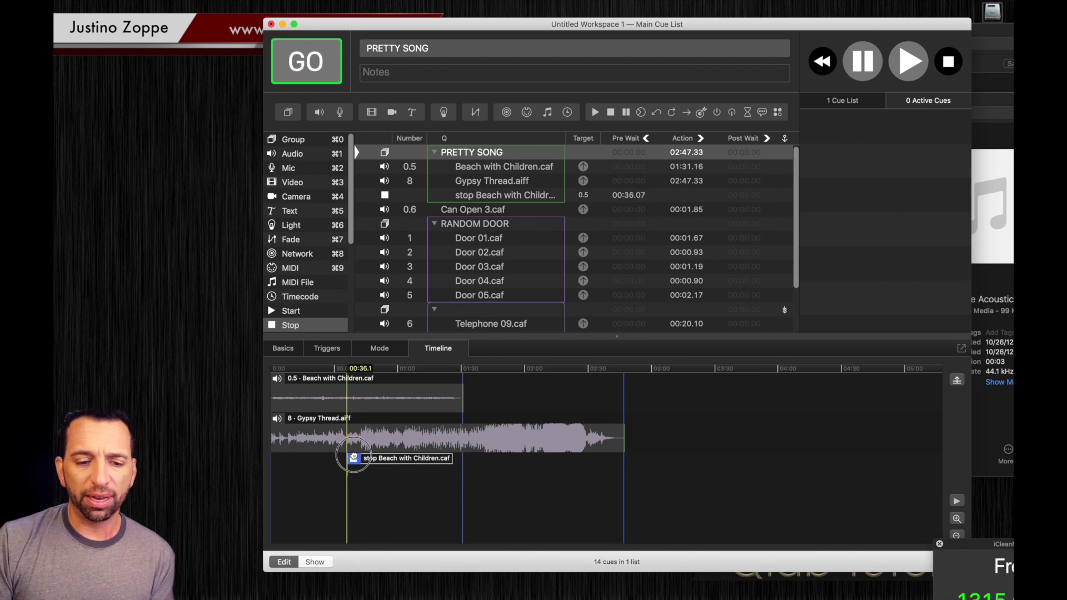
{"action": "left_click_drag", "start_coordinate": [354, 457], "coordinate": [353, 457]}
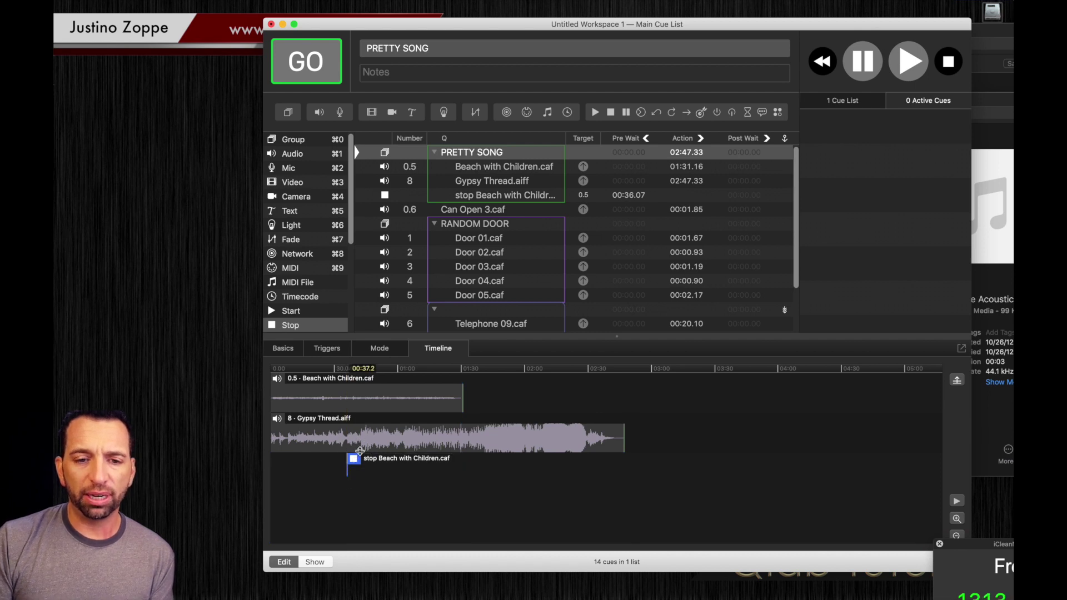
Start Gypsy Thread.aiff at 00:08.04 and move the stop cue to about 00:28
{"action": "left_click", "coordinate": [470, 155]}
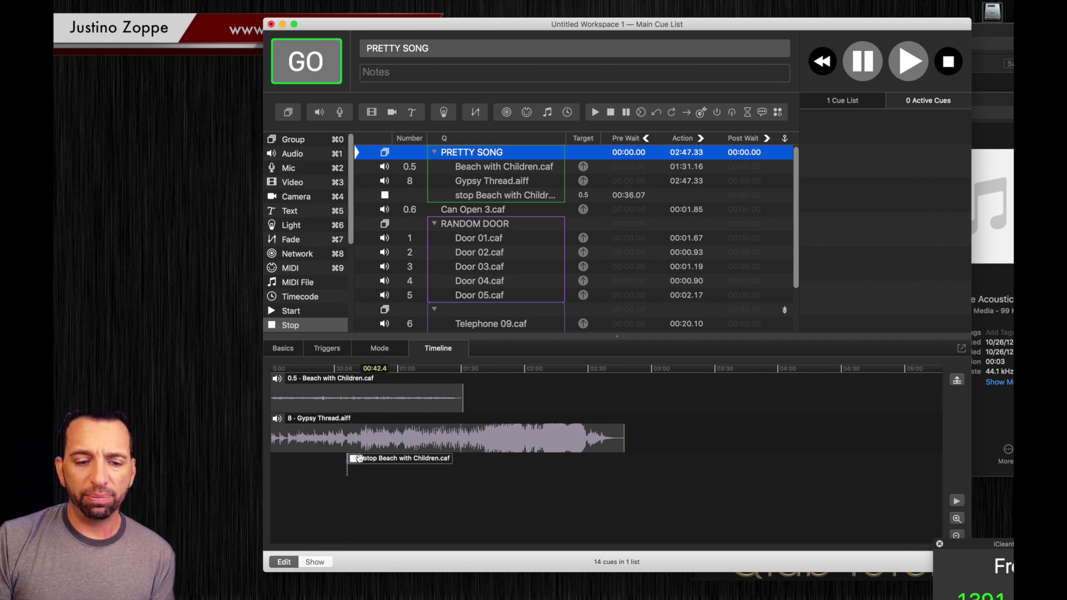
{"action": "left_click_drag", "start_coordinate": [356, 459], "coordinate": [295, 459]}
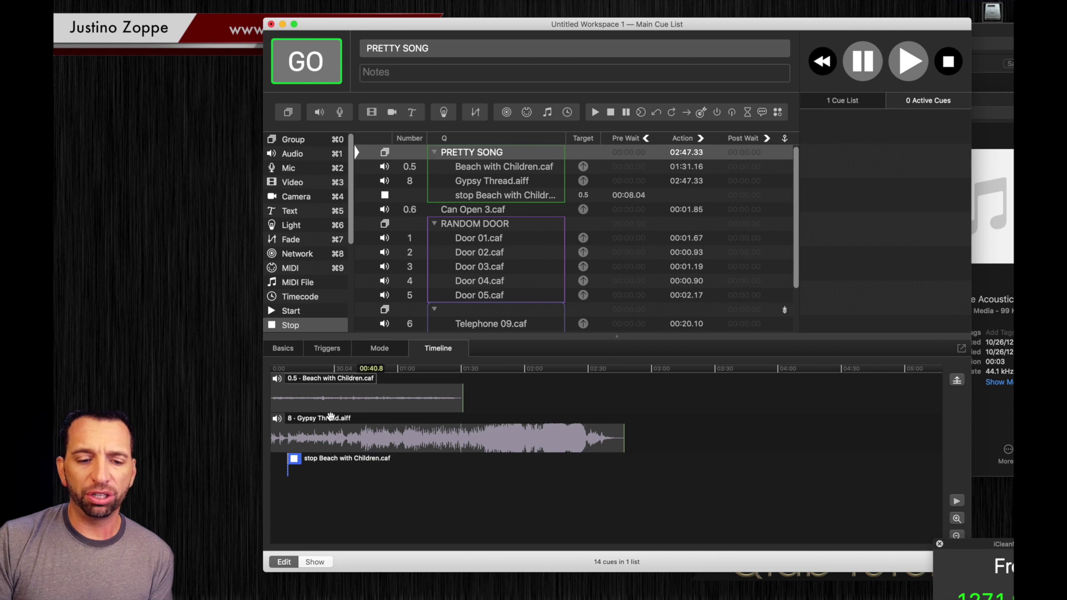
{"action": "left_click", "coordinate": [372, 437]}
{"action": "left_click_drag", "start_coordinate": [372, 437], "coordinate": [369, 440]}
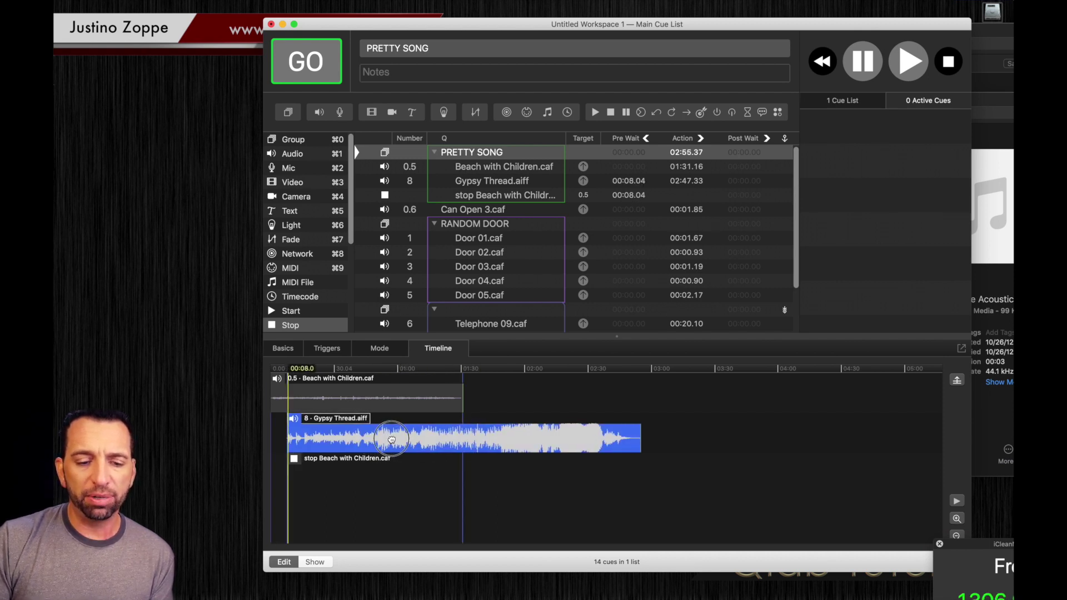
{"action": "left_click_drag", "start_coordinate": [294, 459], "coordinate": [339, 464]}
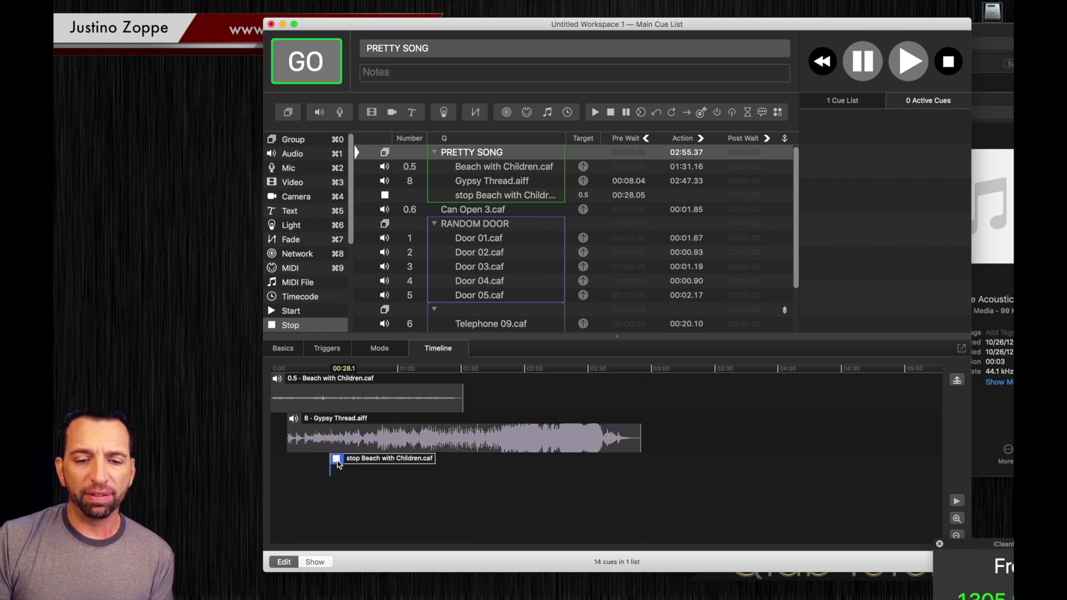
{"action": "left_click", "coordinate": [455, 156]}
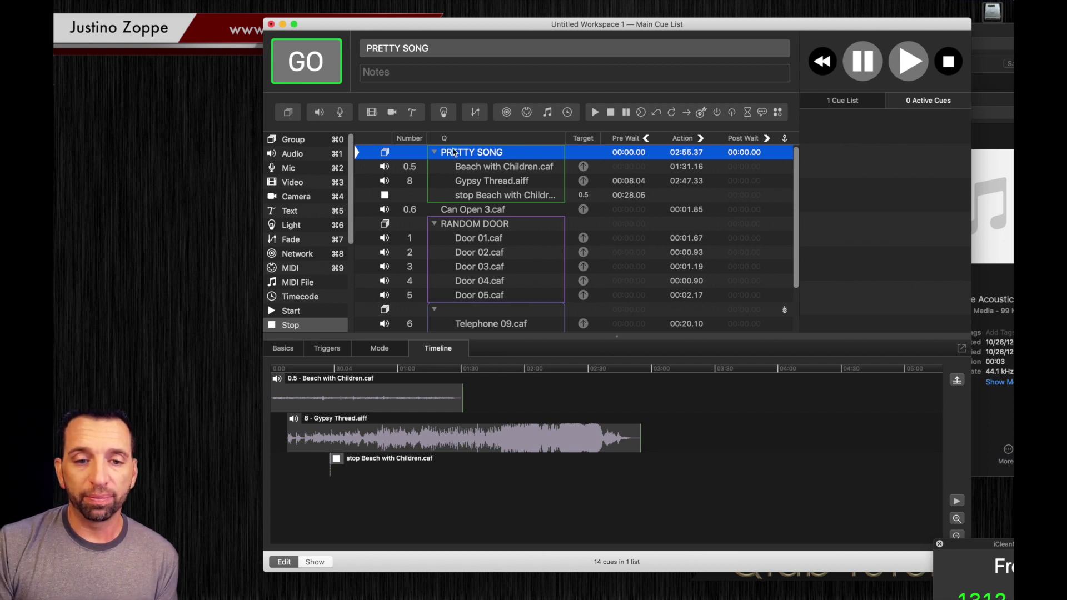
Fire PRETTY SONG to hear its timeline, stop all cues, and reselect the group
{"action": "left_click", "coordinate": [304, 63]}
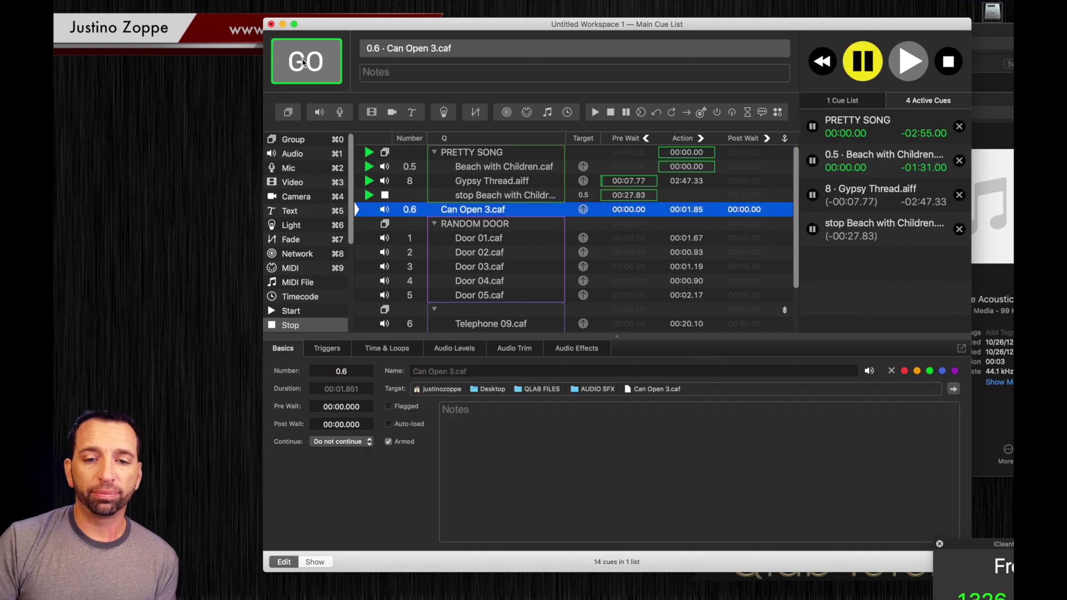
{"action": "left_click", "coordinate": [951, 63]}
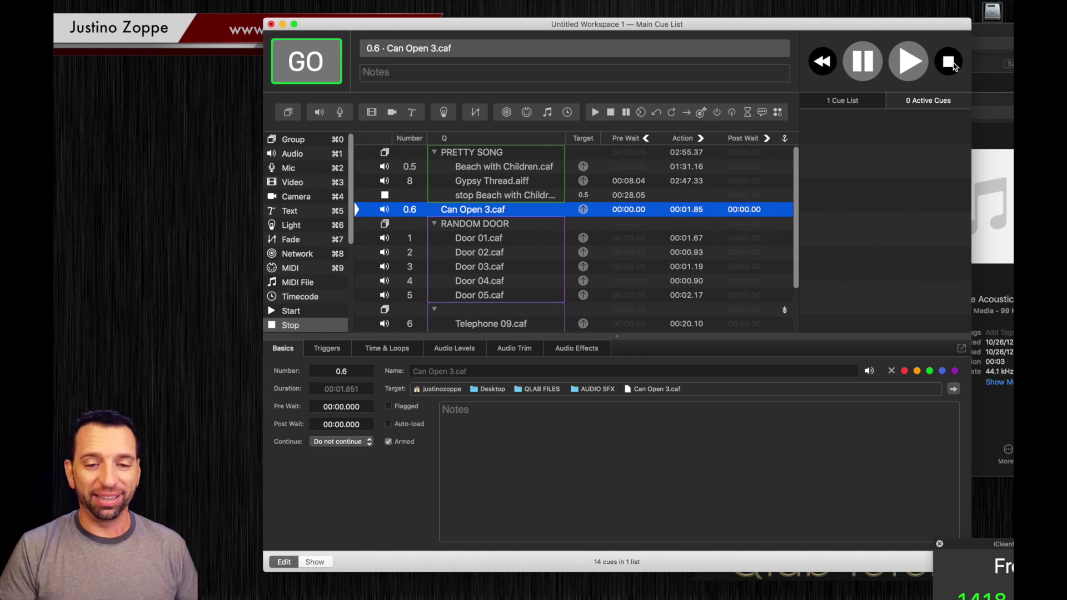
{"action": "key", "text": "Up"}
{"action": "key", "text": "Up"}
{"action": "key", "text": "Up"}
{"action": "key", "text": "Up"}
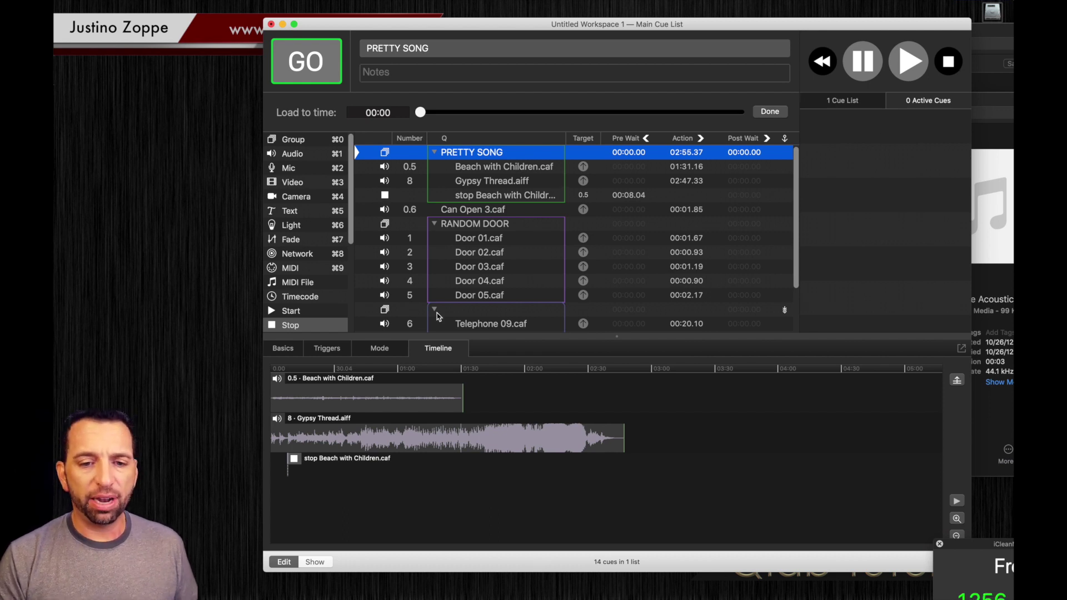
Bring up the RANDOM DOOR group's Mode settings
{"action": "left_click", "coordinate": [468, 225]}
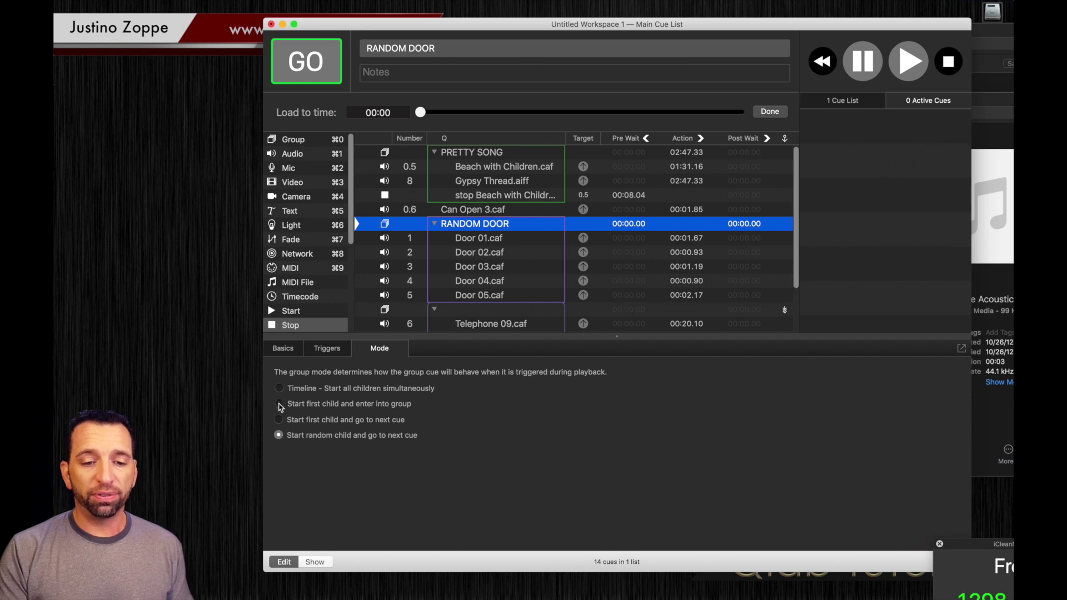
Set RANDOM DOOR to start a random child, with auto-follow on Door 01–04.caf only
{"action": "left_click", "coordinate": [279, 435]}
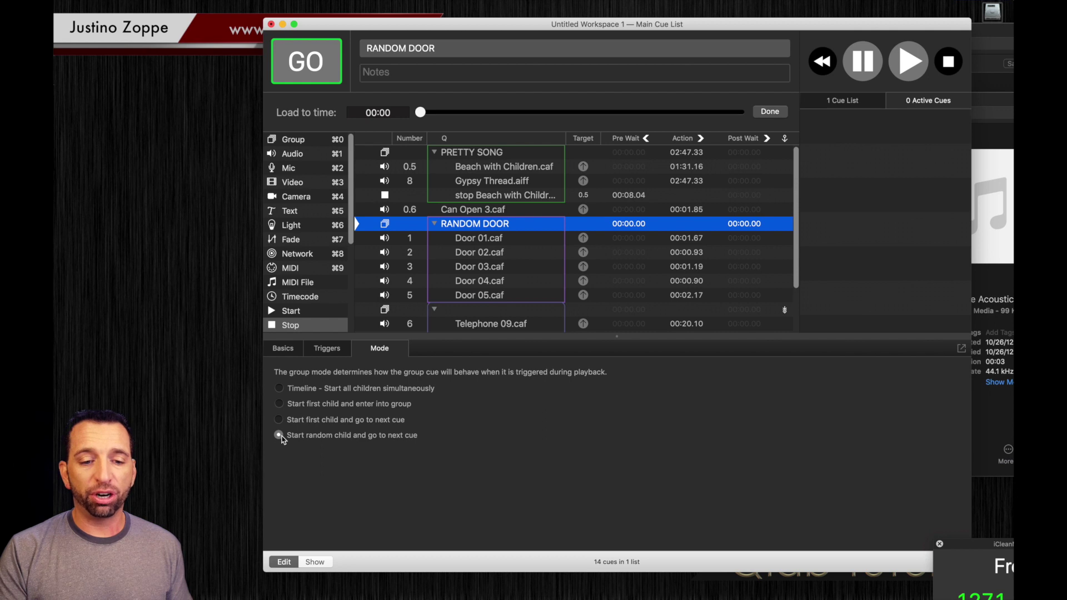
{"action": "left_click", "coordinate": [785, 239]}
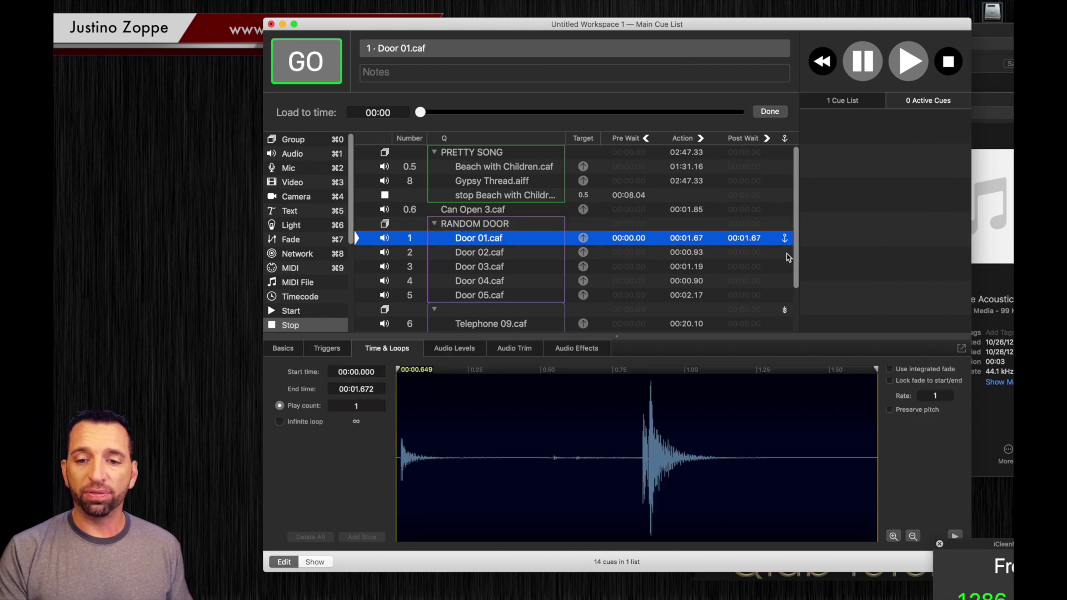
{"action": "left_click", "coordinate": [786, 254]}
{"action": "left_click", "coordinate": [786, 268]}
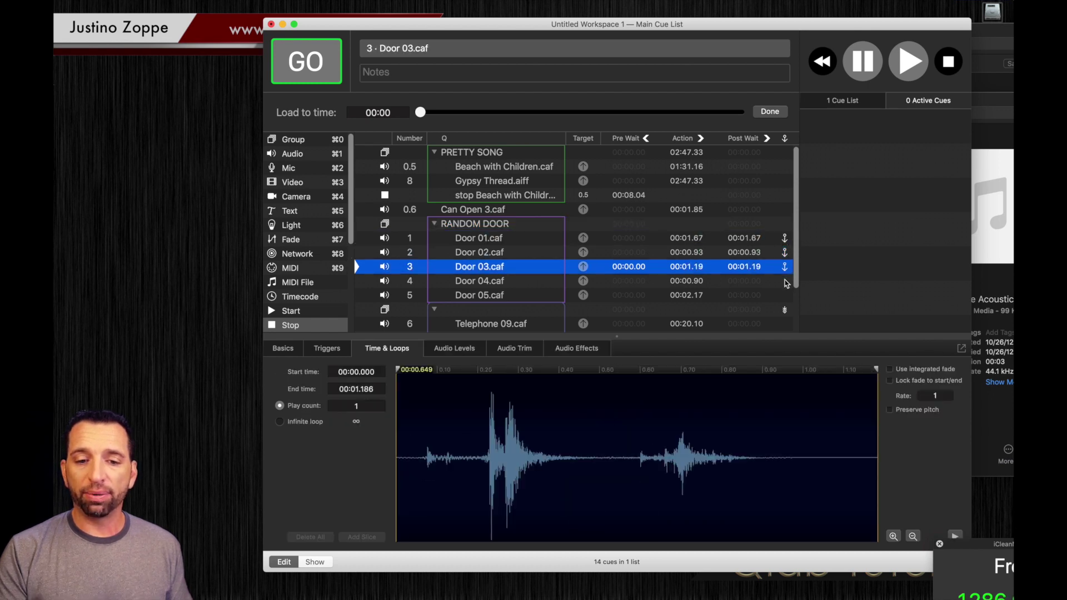
{"action": "left_click", "coordinate": [786, 282]}
{"action": "left_click", "coordinate": [785, 296]}
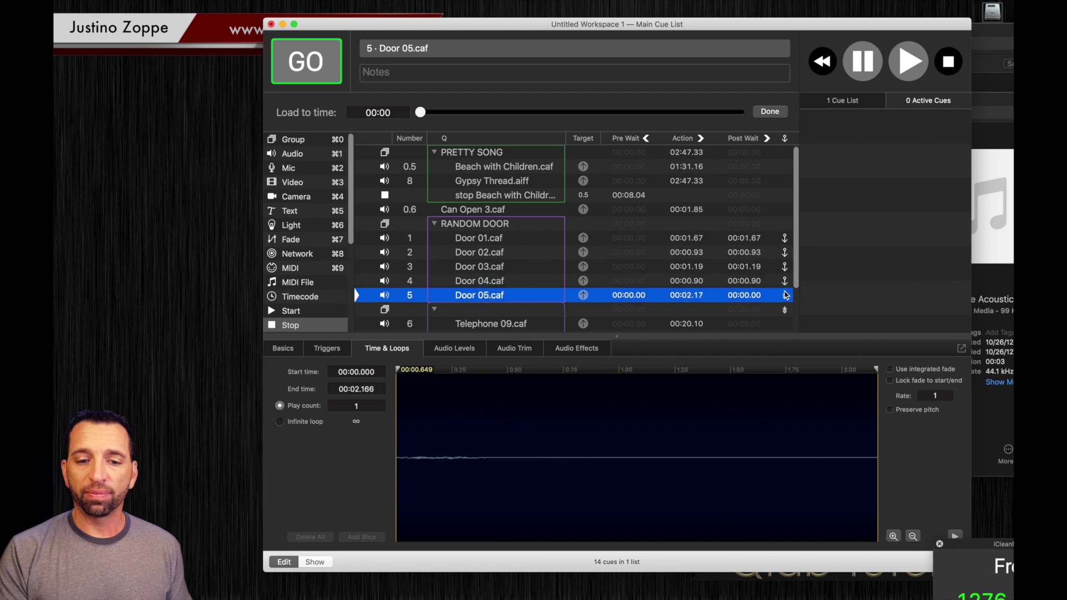
{"action": "left_click", "coordinate": [786, 295]}
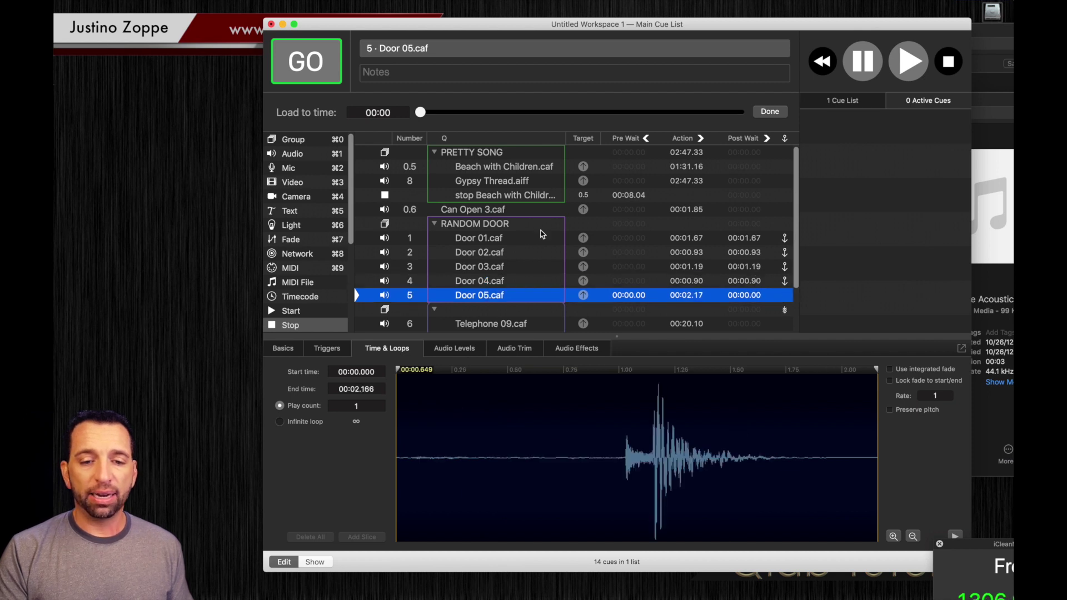
{"action": "left_click", "coordinate": [464, 224]}
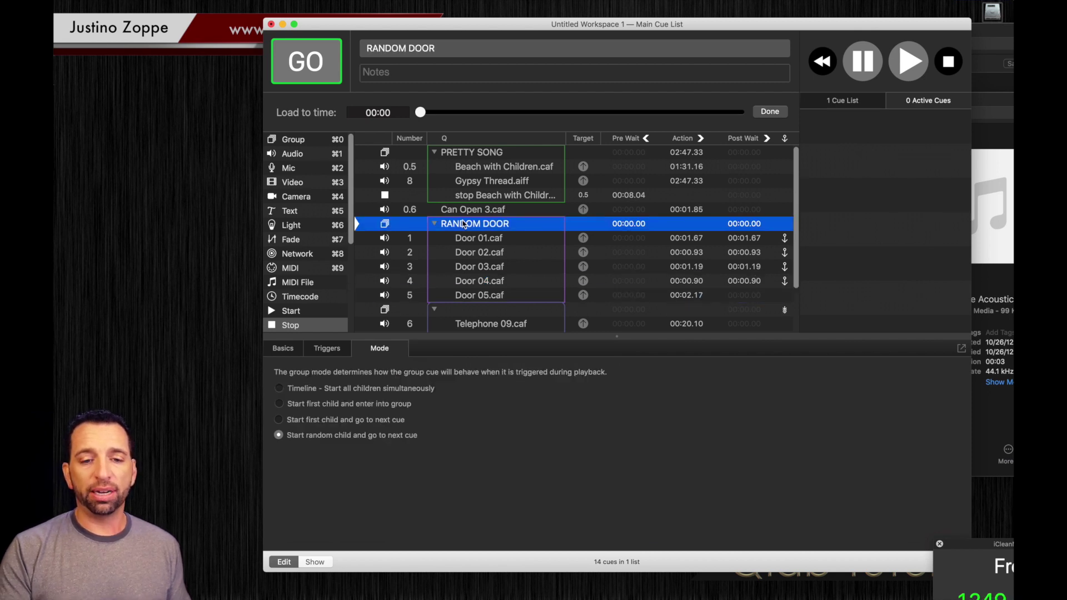
Fire RANDOM DOOR three times, hearing Door 05, Door 01 and Door 03, then stop all cues
{"action": "key", "text": "space"}
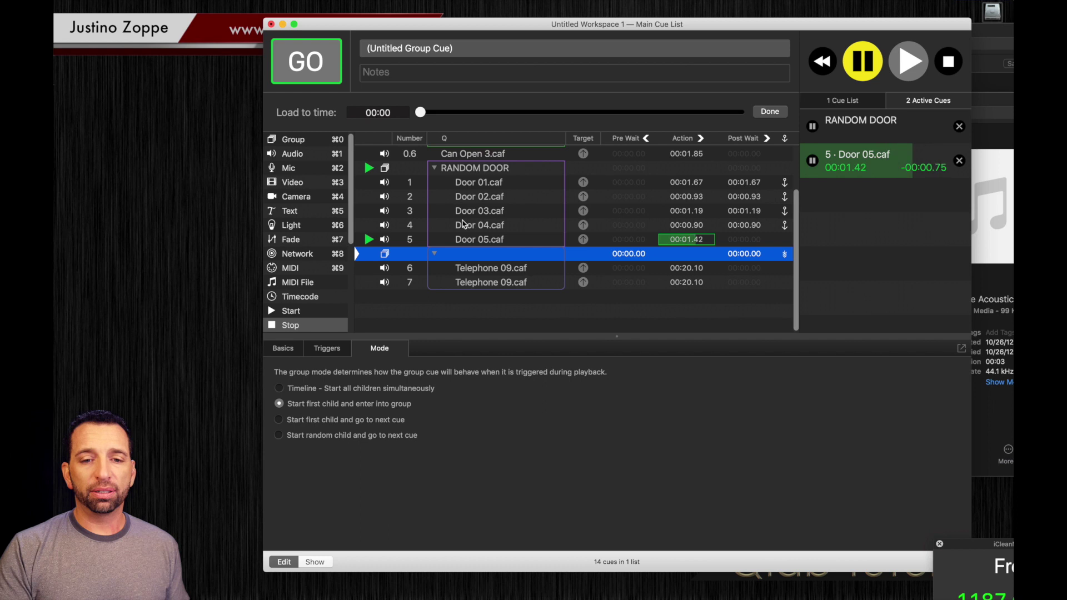
{"action": "left_click", "coordinate": [463, 170]}
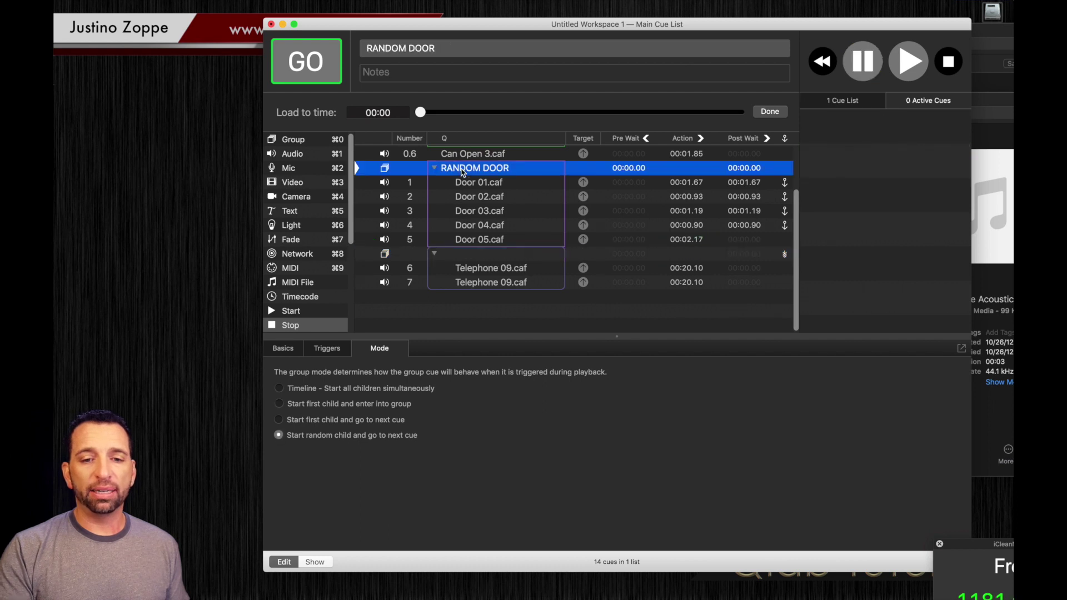
{"action": "key", "text": "space"}
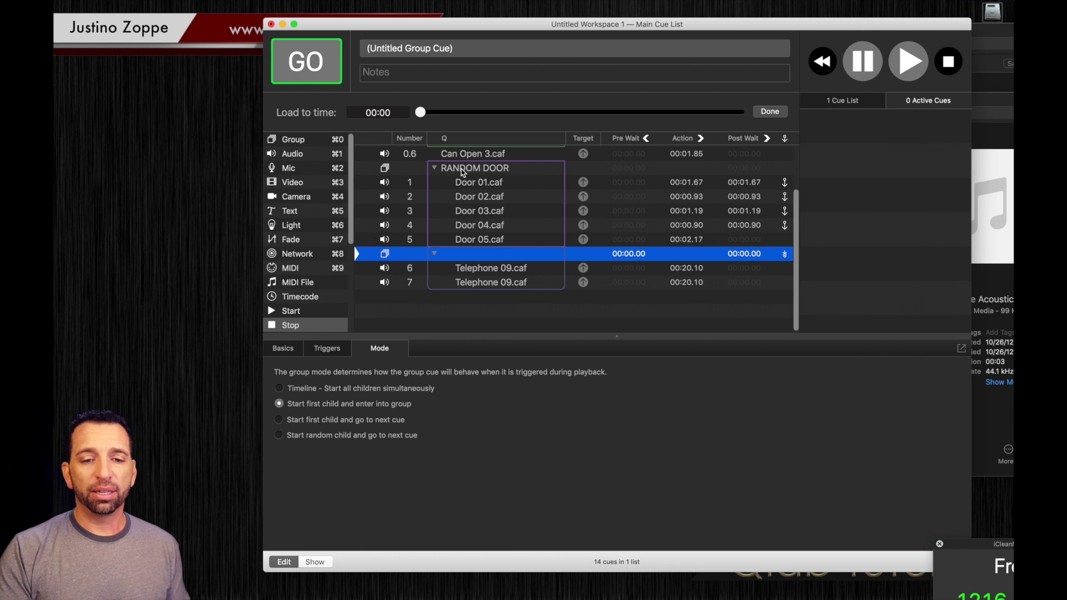
{"action": "left_click", "coordinate": [463, 169]}
{"action": "key", "text": "space"}
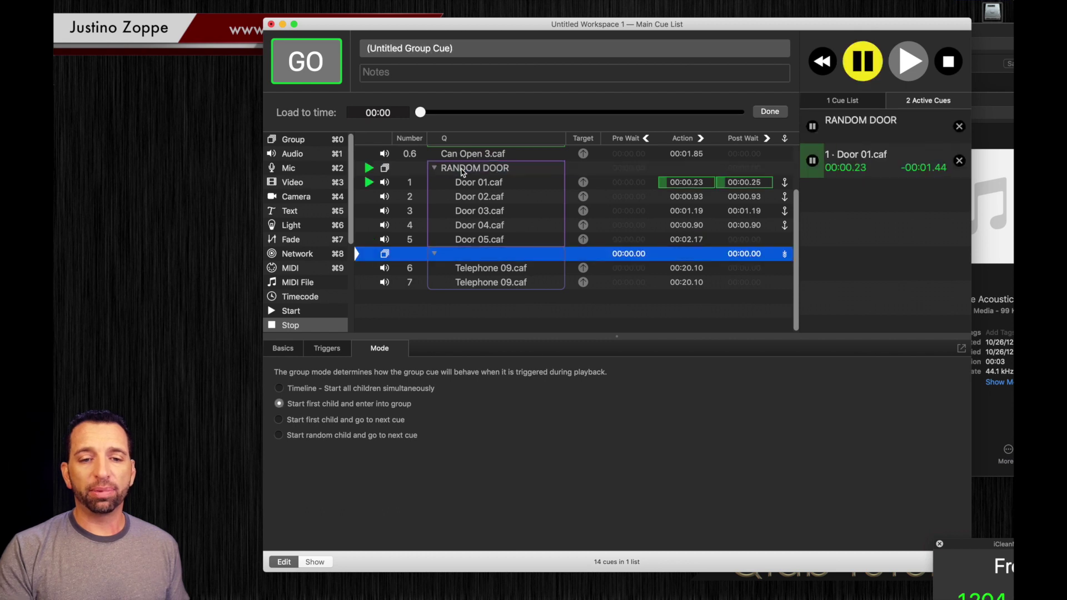
{"action": "left_click", "coordinate": [941, 70]}
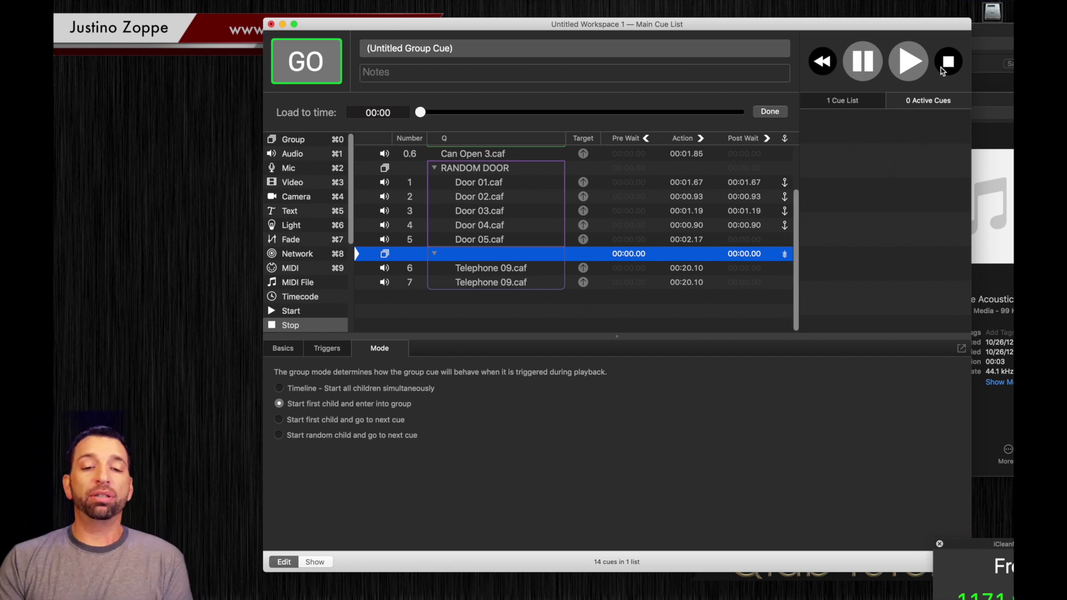
Review the Time & Loops waveforms of Door 01.caf through Door 04.caf
{"action": "left_click", "coordinate": [785, 183]}
{"action": "left_click", "coordinate": [785, 198]}
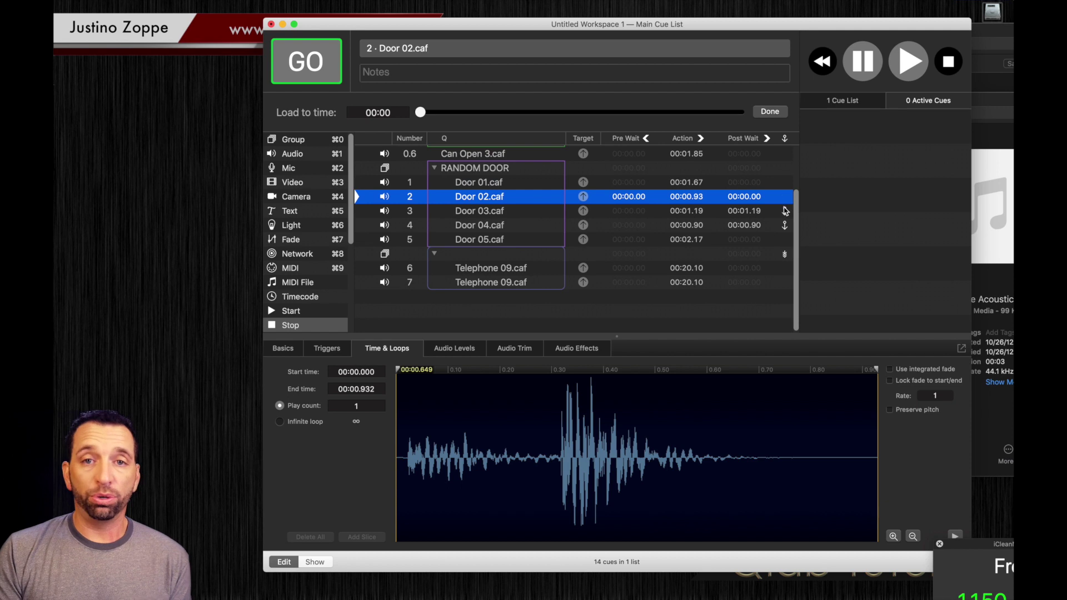
{"action": "left_click", "coordinate": [785, 213]}
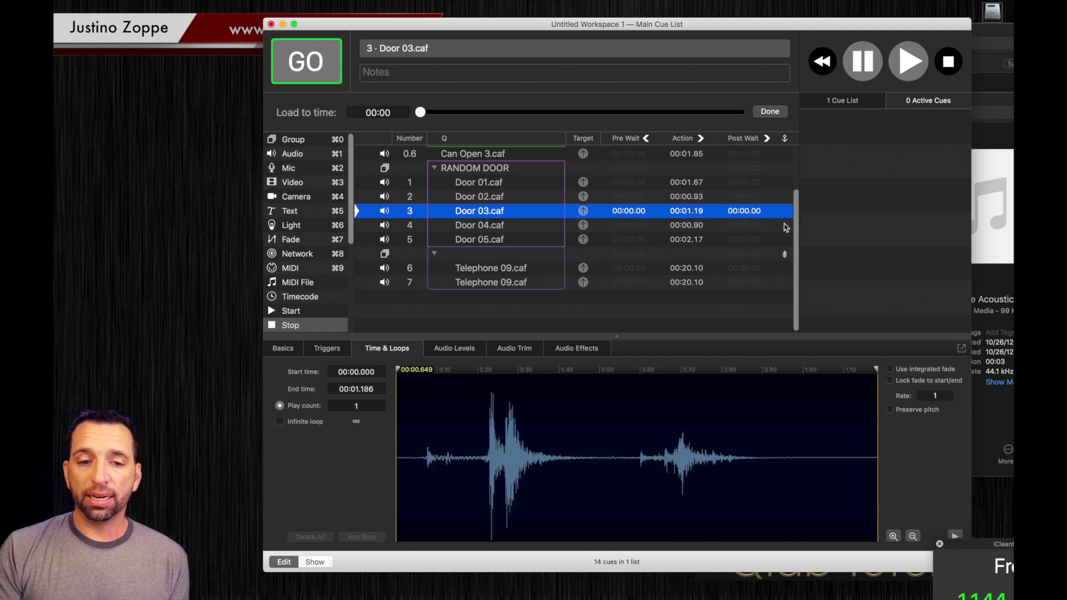
{"action": "left_click", "coordinate": [785, 226]}
{"action": "left_click", "coordinate": [473, 168]}
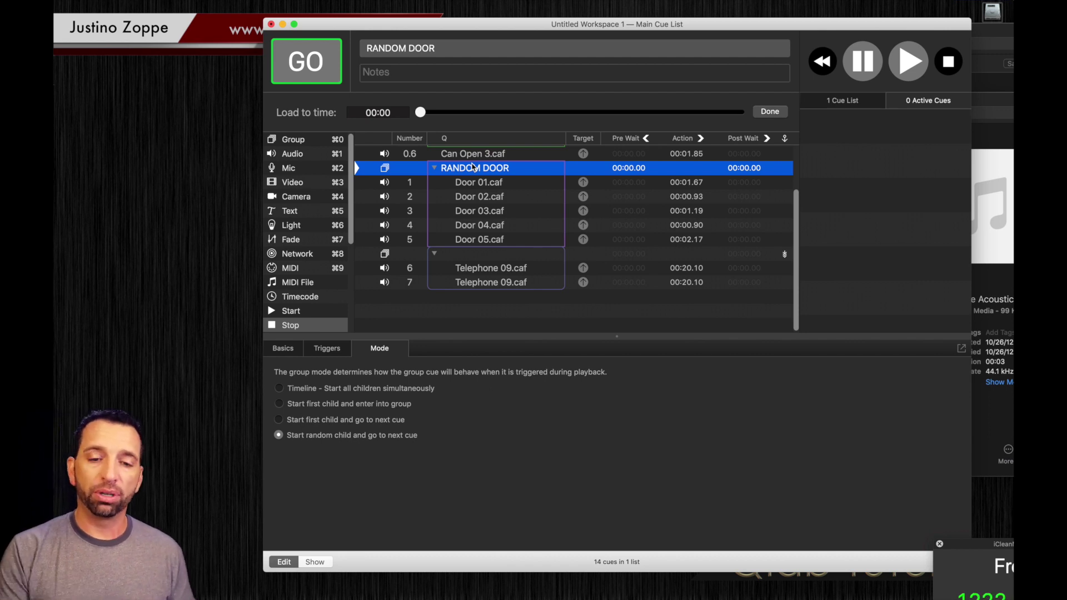
Play Door 01.caf directly four times with the volume turned up
{"action": "left_click", "coordinate": [470, 186]}
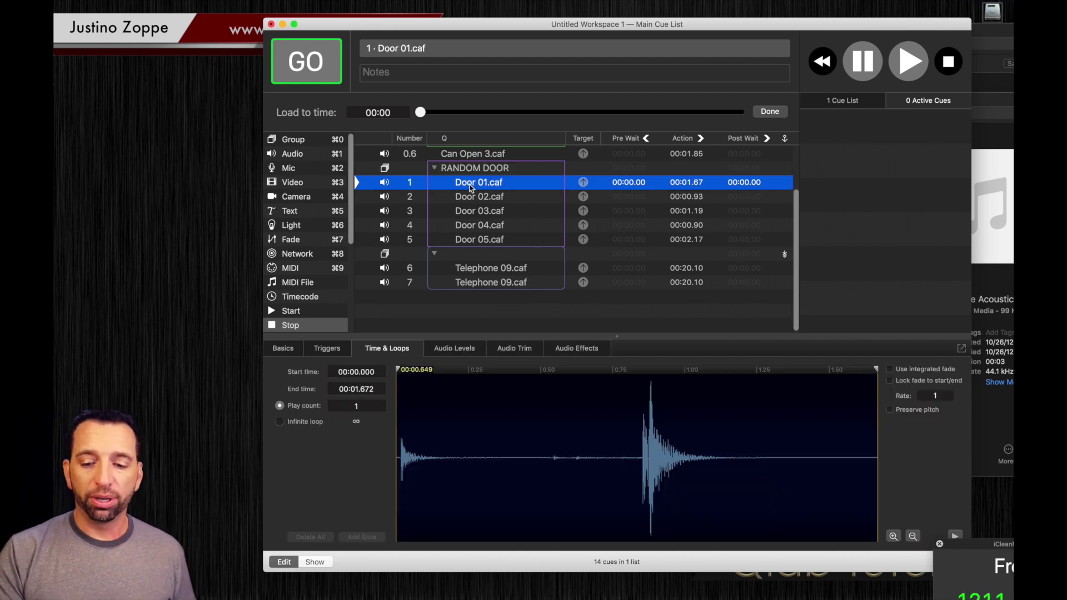
{"action": "key", "text": "XF86AudioRaiseVolume"}
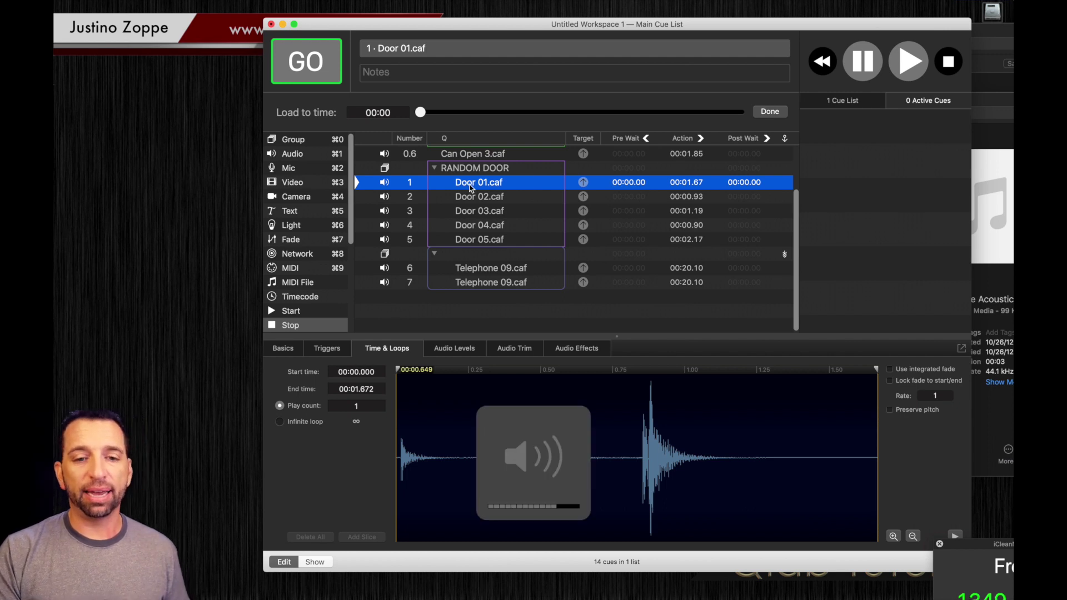
{"action": "key", "text": "space"}
{"action": "left_click", "coordinate": [462, 226]}
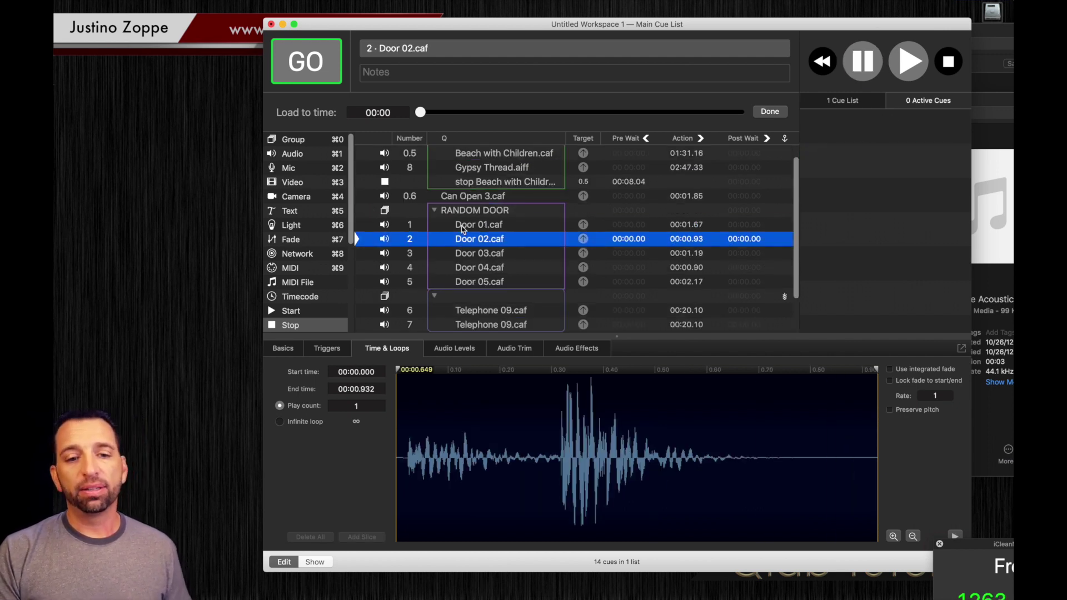
{"action": "left_click", "coordinate": [463, 230]}
{"action": "key", "text": "space"}
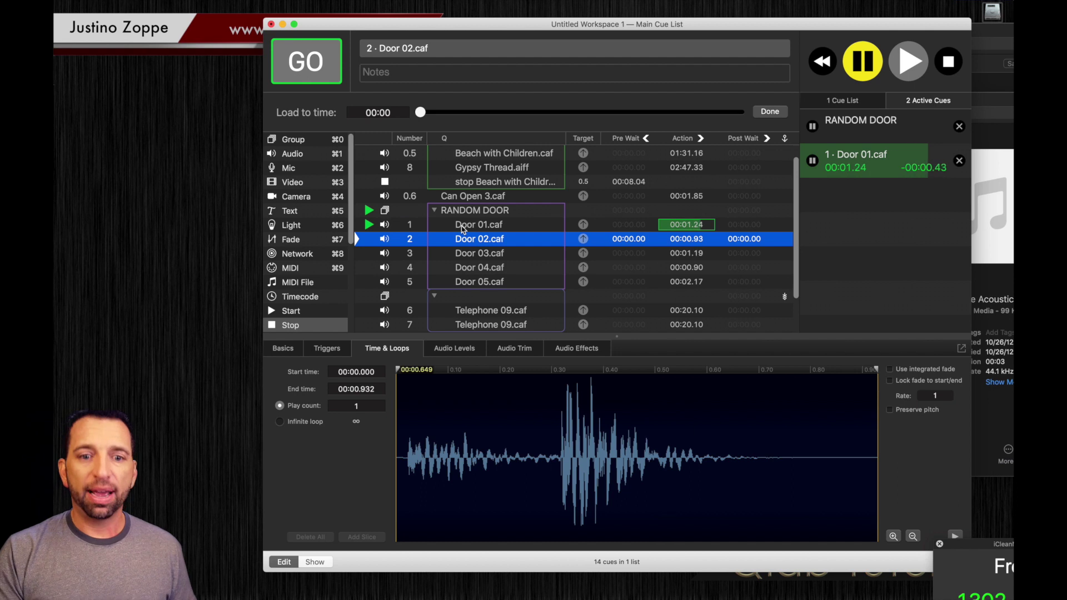
{"action": "left_click", "coordinate": [462, 228]}
{"action": "key", "text": "space"}
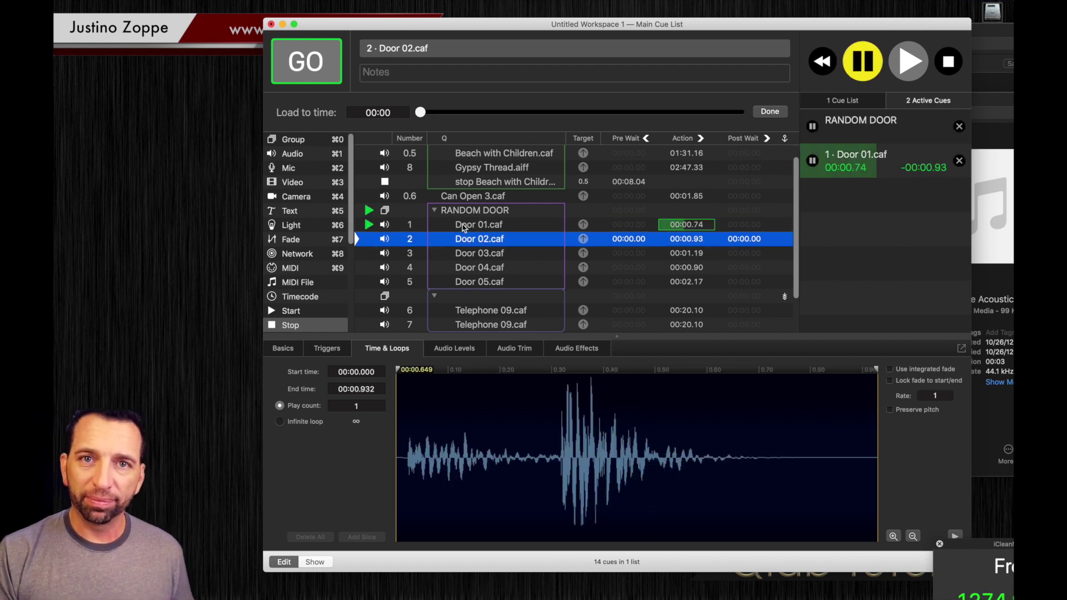
{"action": "left_click", "coordinate": [462, 228]}
{"action": "key", "text": "space"}
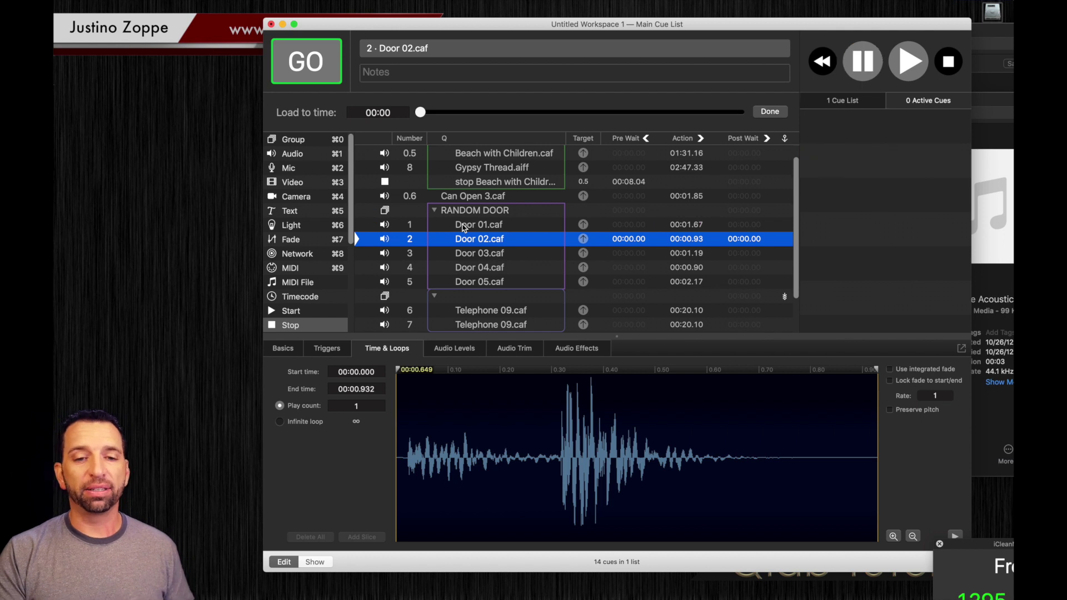
Fire the RANDOM DOOR group five times, hearing a randomly chosen door sound each time
{"action": "left_click", "coordinate": [477, 212]}
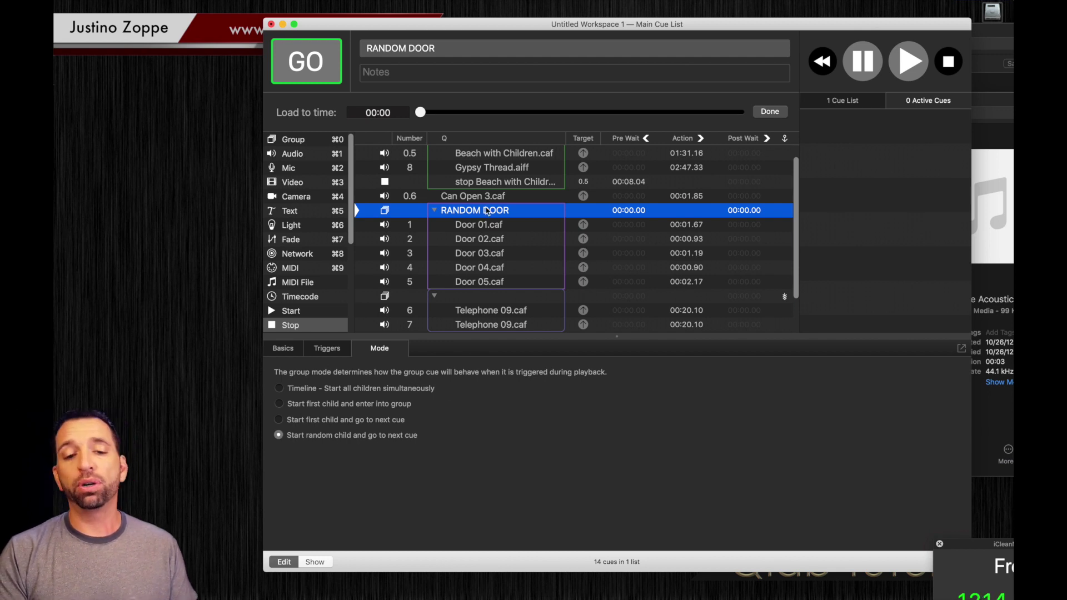
{"action": "key", "text": "space"}
{"action": "left_click", "coordinate": [488, 169]}
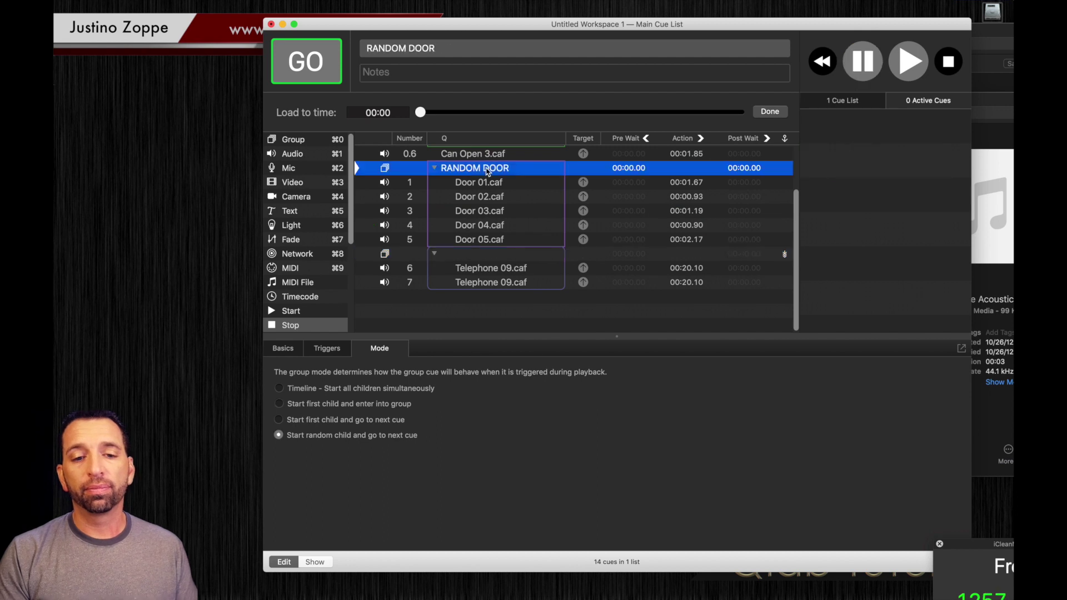
{"action": "key", "text": "space"}
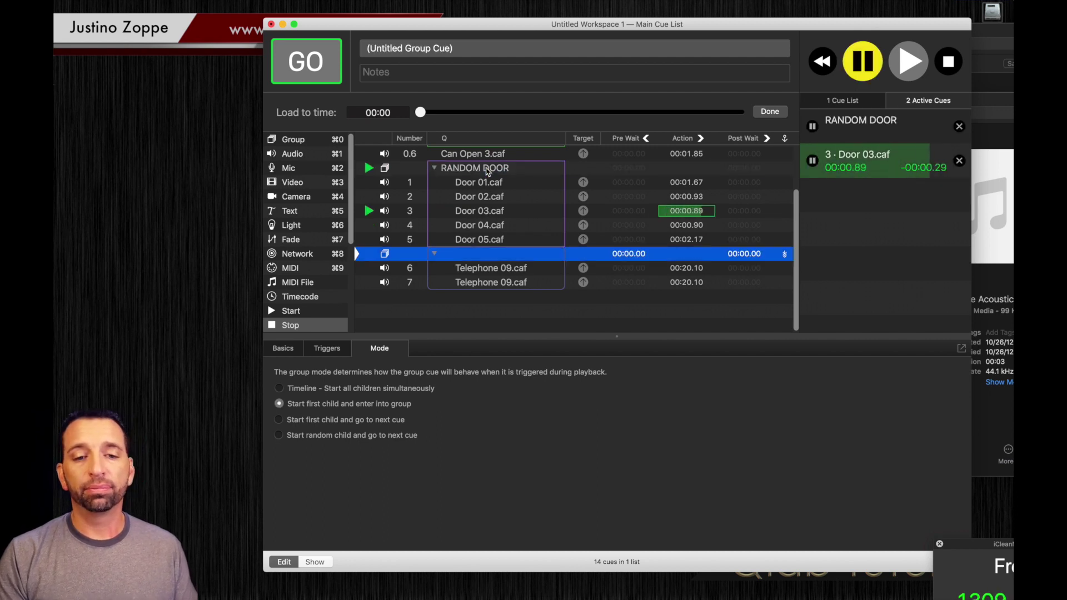
{"action": "left_click", "coordinate": [487, 169]}
{"action": "key", "text": "space"}
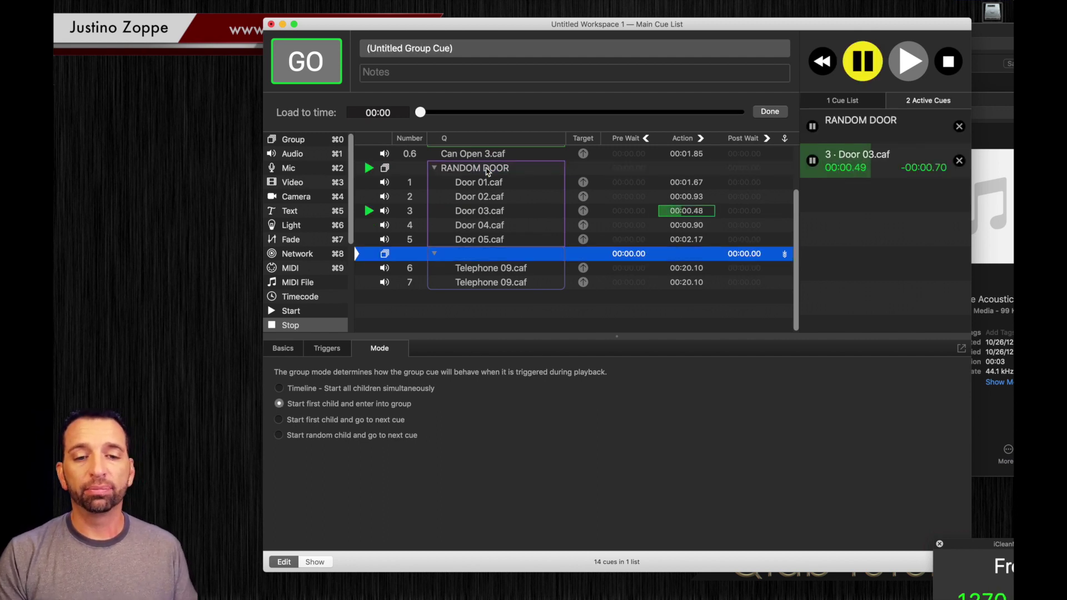
{"action": "left_click", "coordinate": [487, 169]}
{"action": "key", "text": "space"}
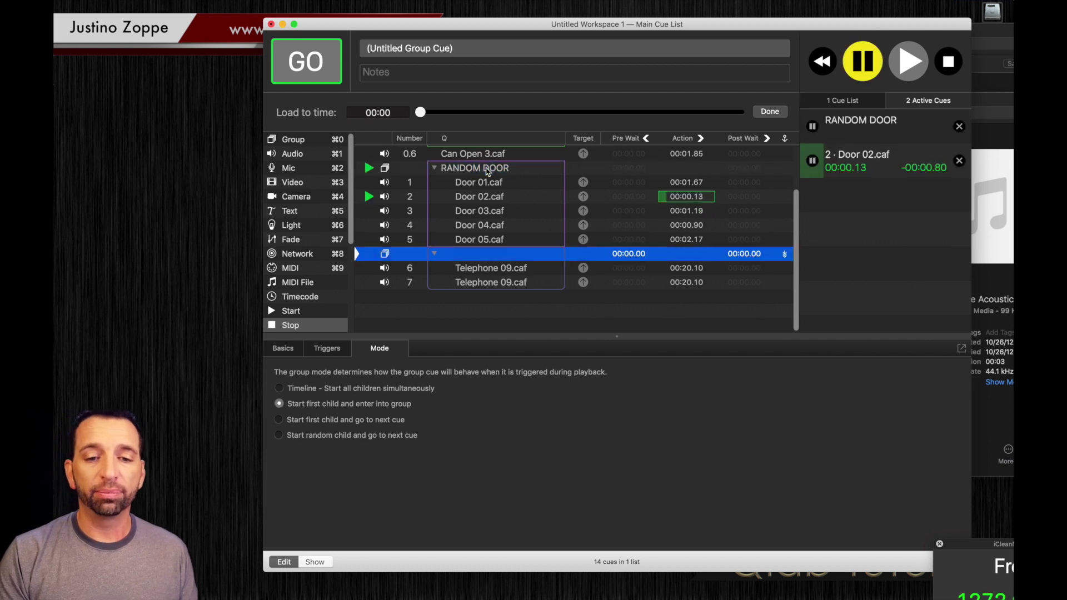
{"action": "left_click", "coordinate": [488, 169]}
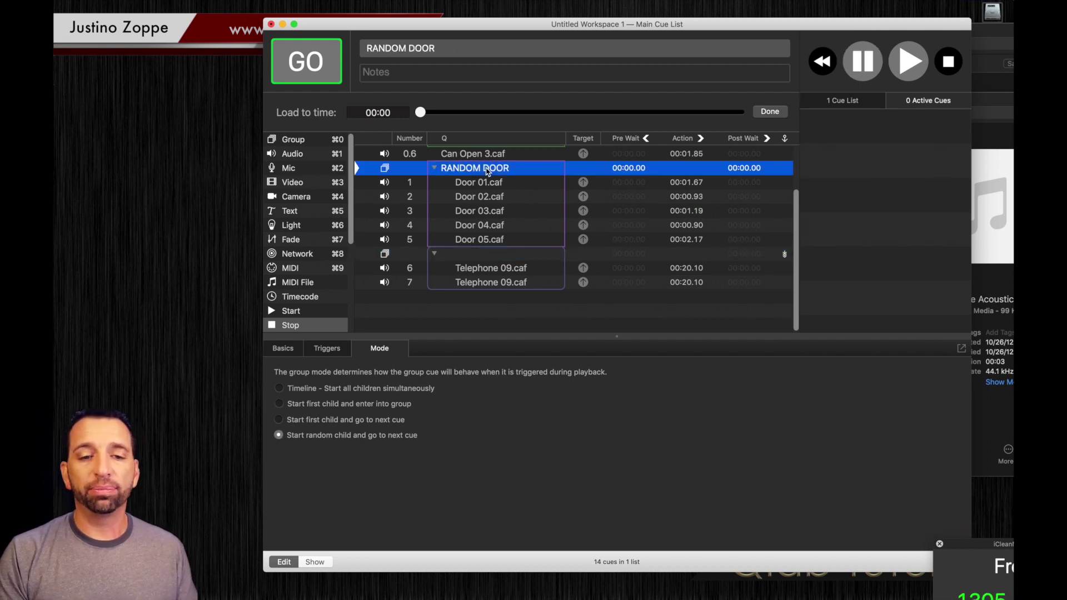
{"action": "key", "text": "space"}
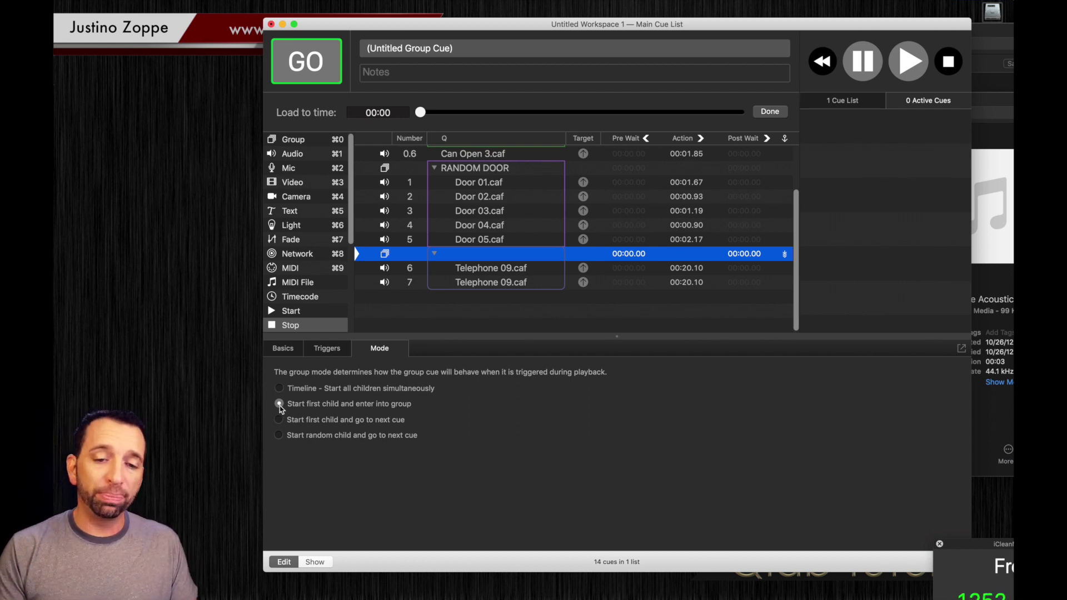
{"action": "scroll", "coordinate": [500, 261], "scroll_direction": "up", "scroll_amount": 3}
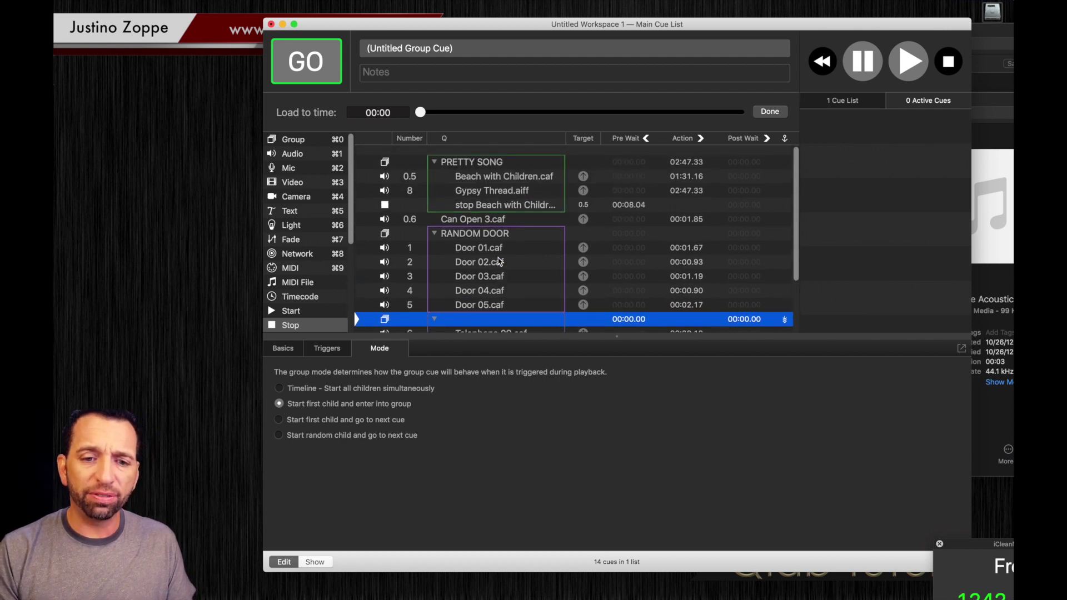